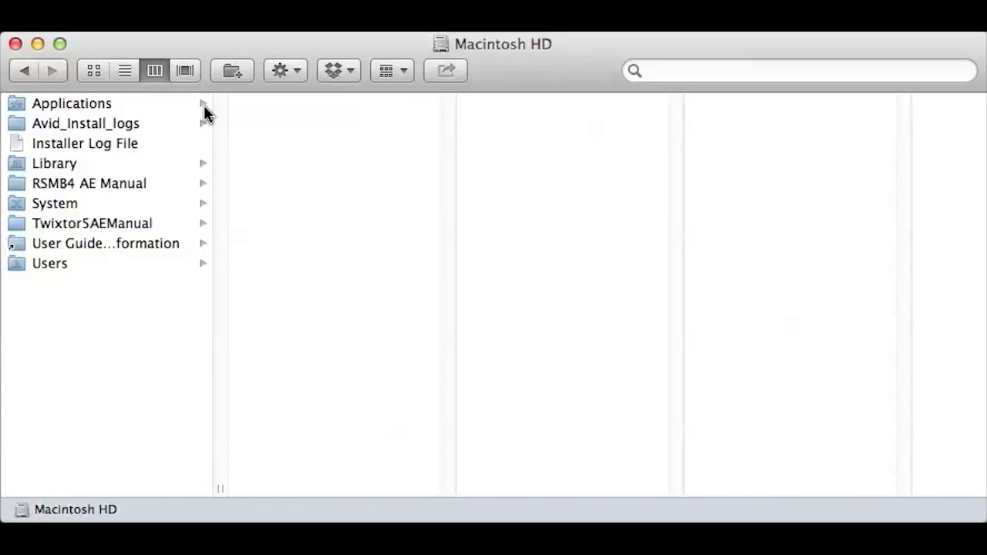
Step: Copy Face_Template.png and Talking Head v1.5.jsxbin into Adobe After Effects CC's Scripts > ScriptUI Panels folder
click(204, 105)
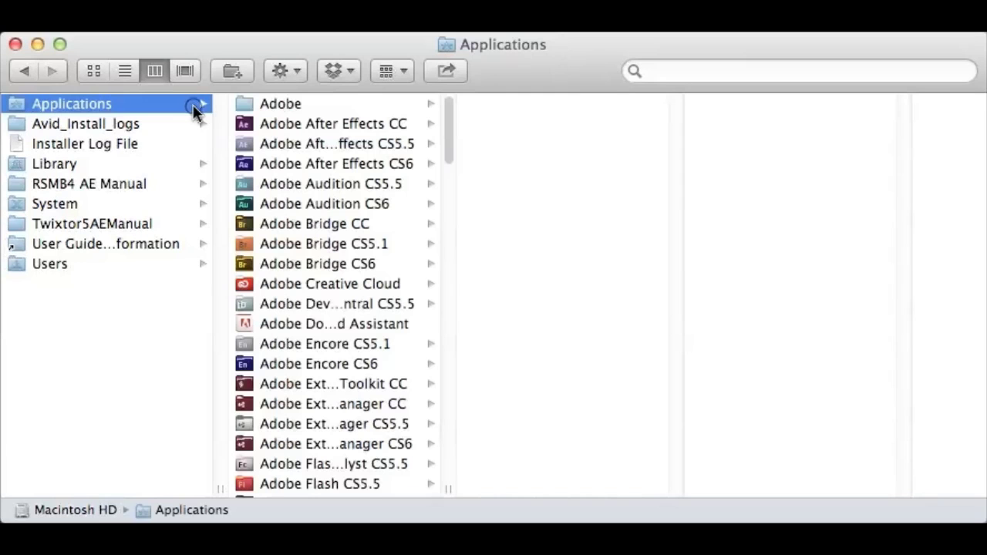
click(314, 131)
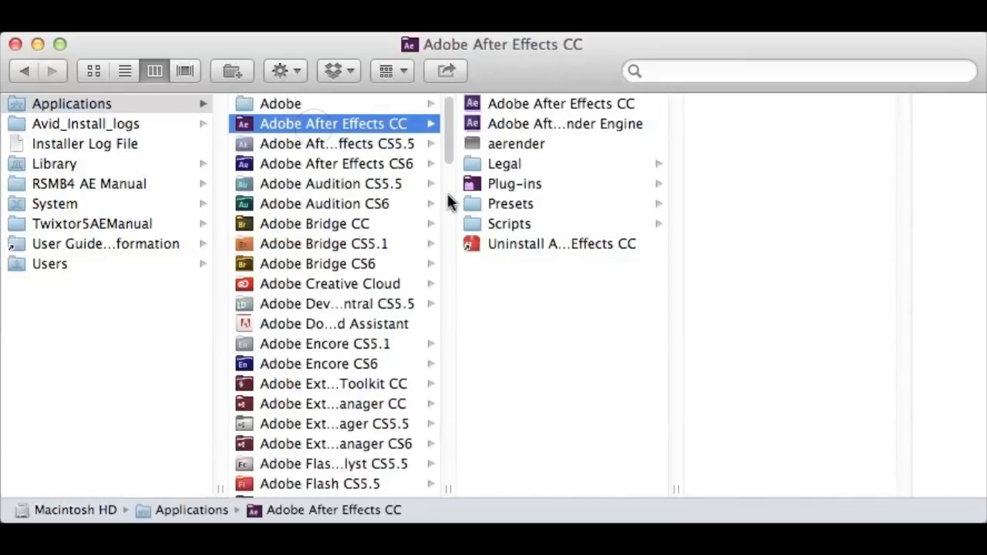
click(515, 225)
click(725, 307)
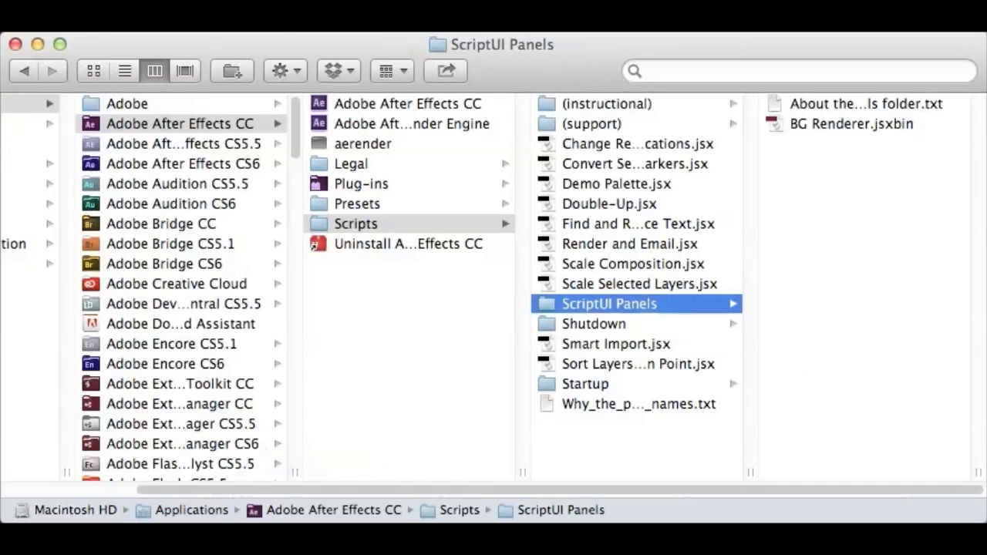
key(super+Tab)
drag(986, 147, 861, 210)
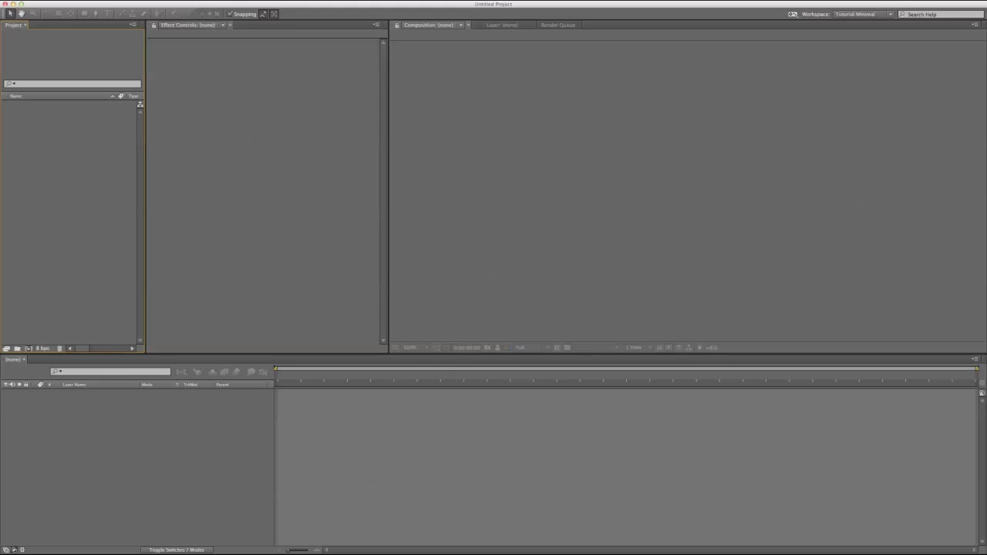
Step: Open the Talking Head v1.5.jsxbin panel from the Window menu
click(282, 2)
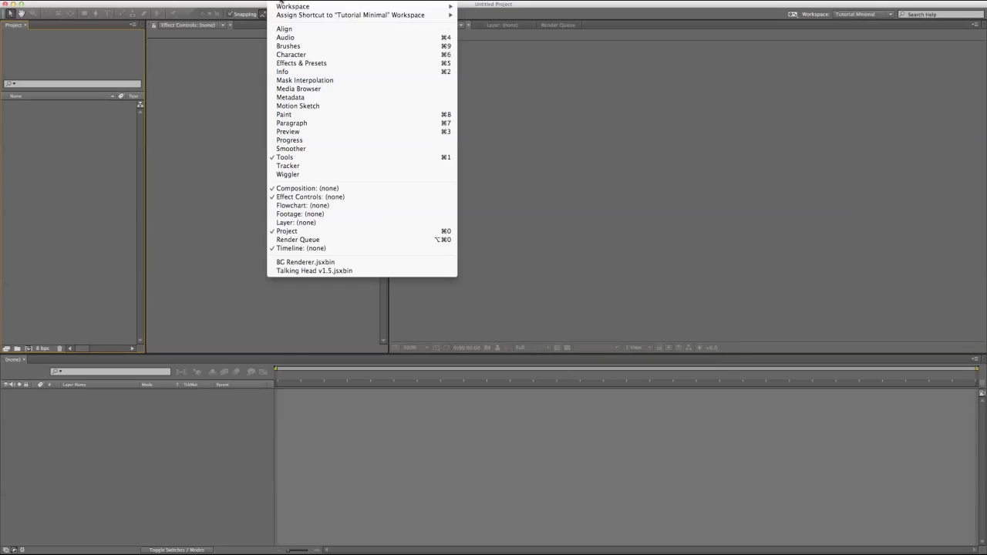
click(306, 270)
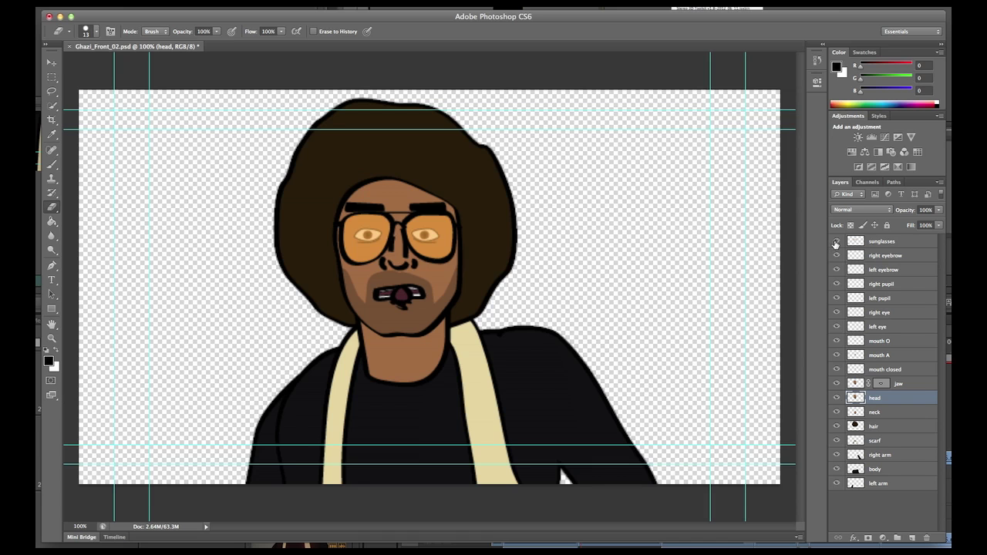
Step: Hide the sunglasses, eyebrow, pupil, eye and mouth layers one by one in Ghazi_Front_02.psd
click(837, 240)
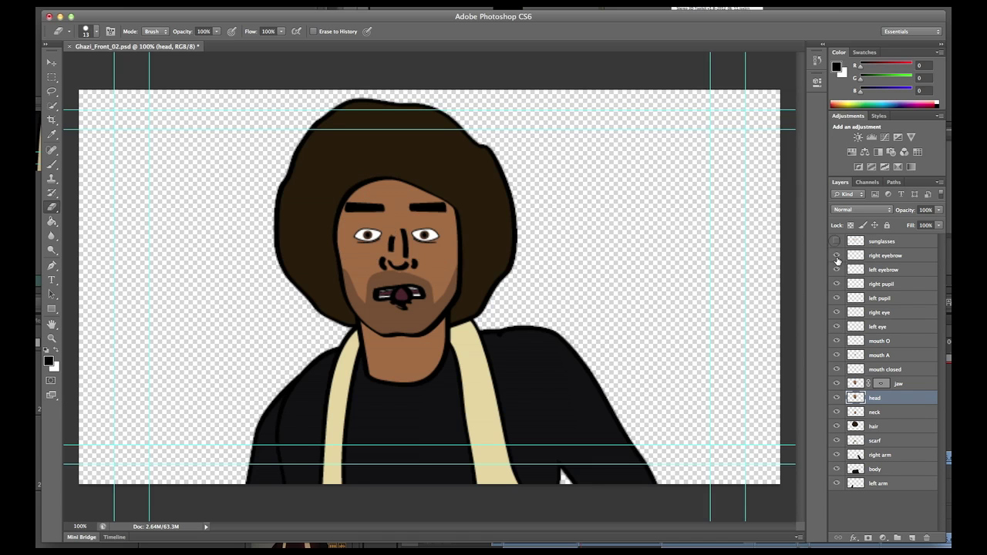
click(837, 255)
click(836, 270)
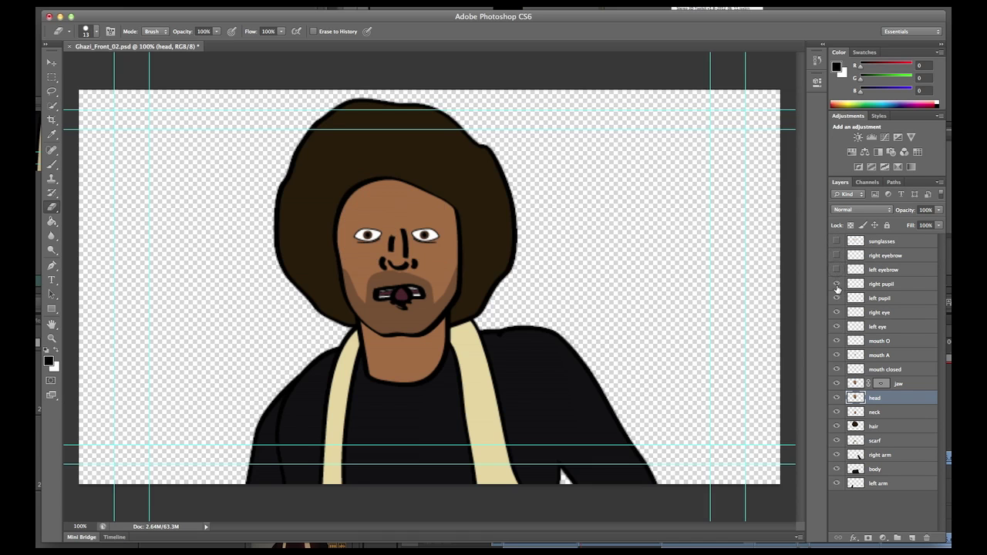
click(836, 284)
click(836, 298)
click(837, 312)
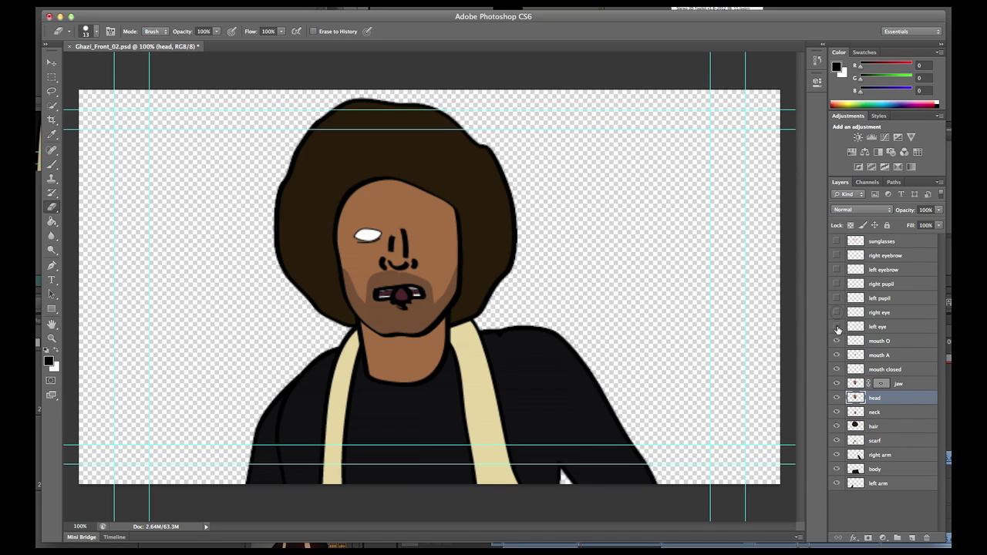
click(837, 326)
click(836, 341)
click(837, 354)
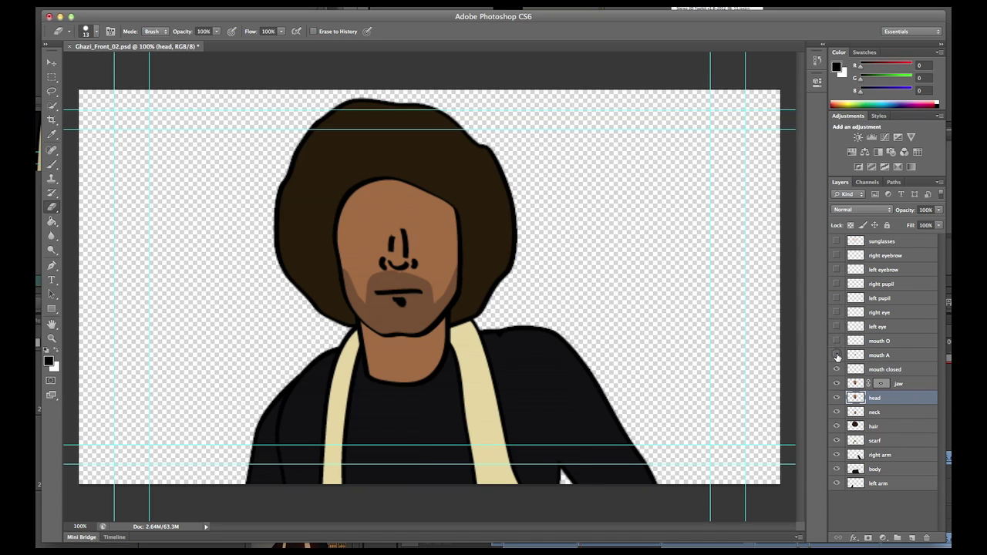
click(837, 370)
Step: Compare the mouth closed, A and O shapes, then make every layer visible again
click(837, 369)
click(836, 354)
click(836, 340)
click(837, 340)
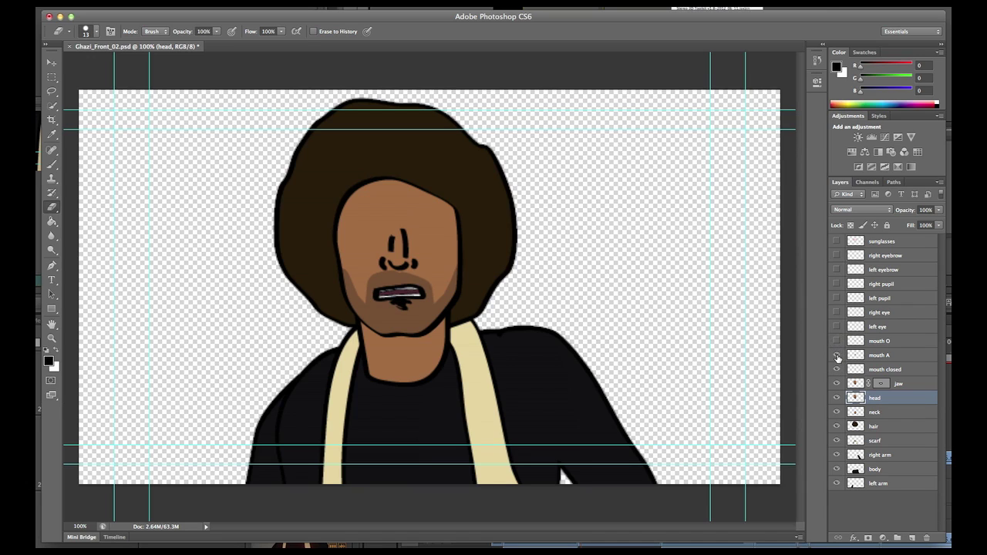
click(836, 355)
click(837, 354)
drag(835, 342, 838, 240)
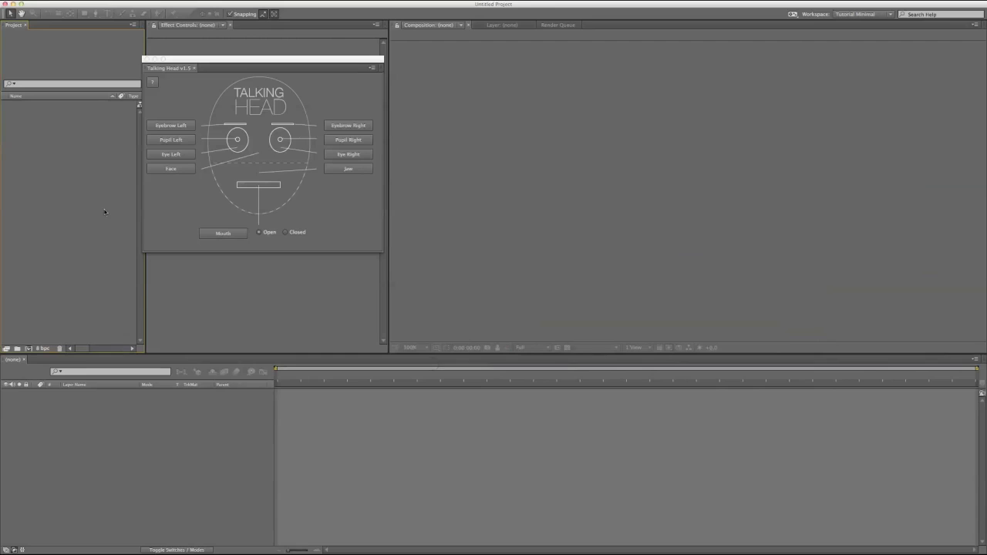
Step: Import Ghazi_Front_02.psd as Composition - Retain Layer Sizes with merged layer styles
key(super+i)
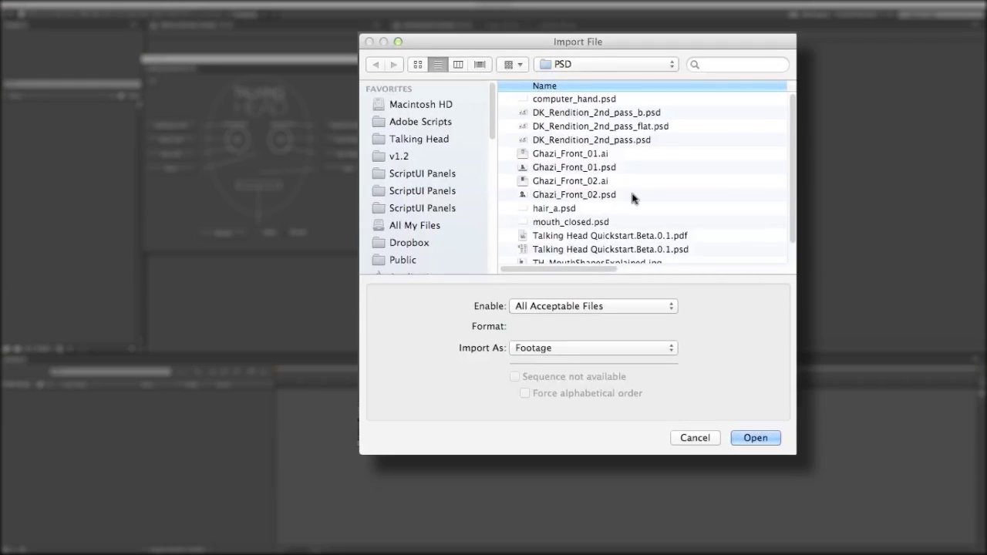
click(631, 195)
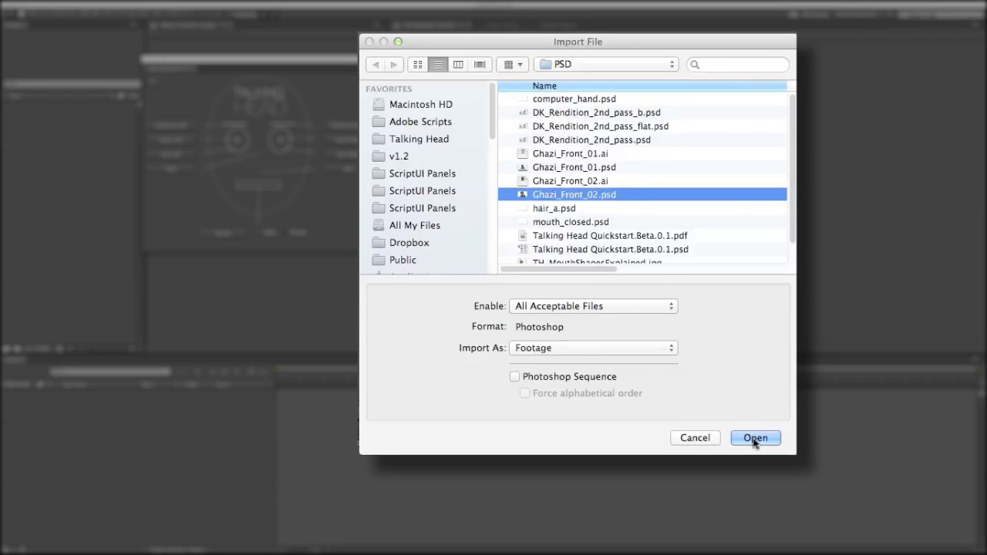
click(617, 347)
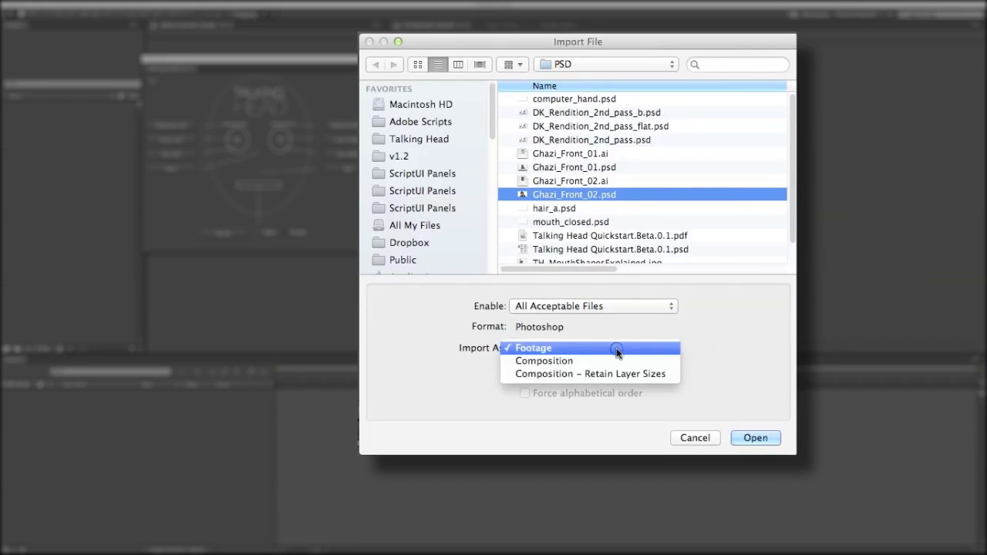
click(624, 375)
click(748, 436)
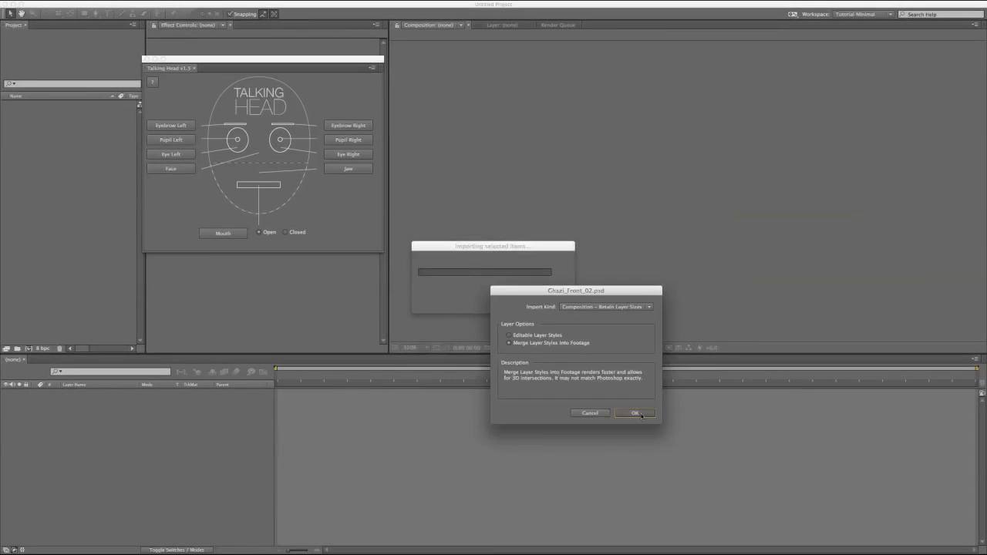
click(682, 411)
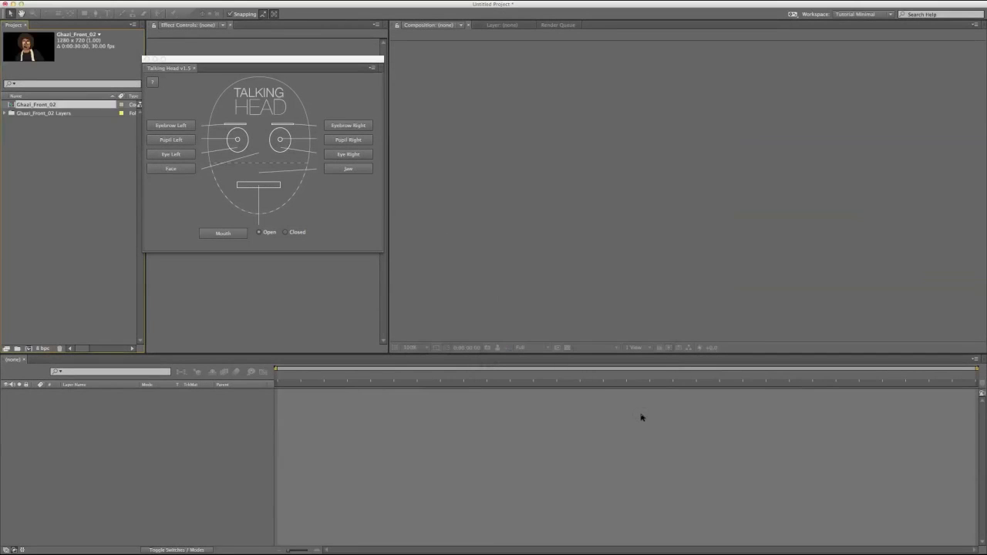
Step: In the Ghazi_Front_02 comp, add a dark gray solid at the bottom of the stack and lock it
double_click(104, 105)
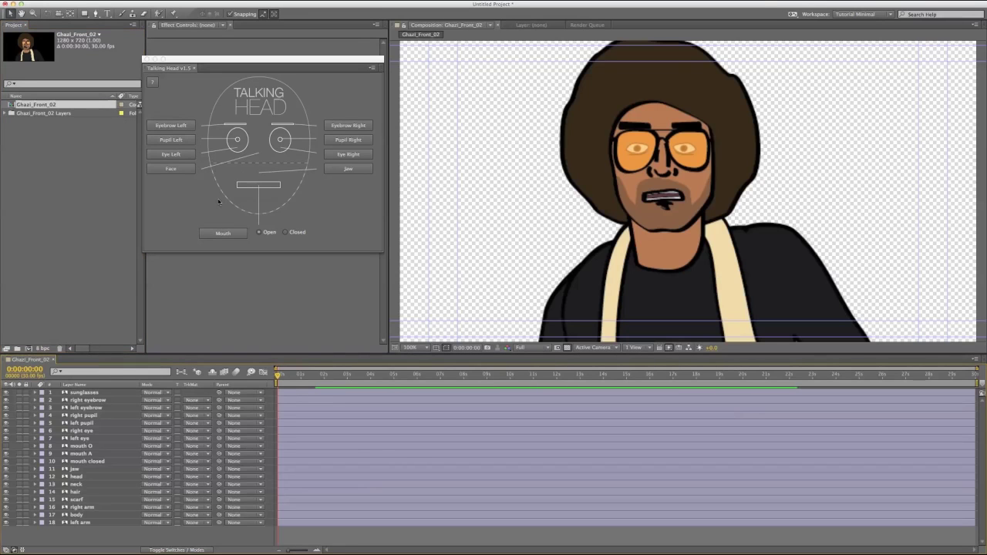
key(super+y)
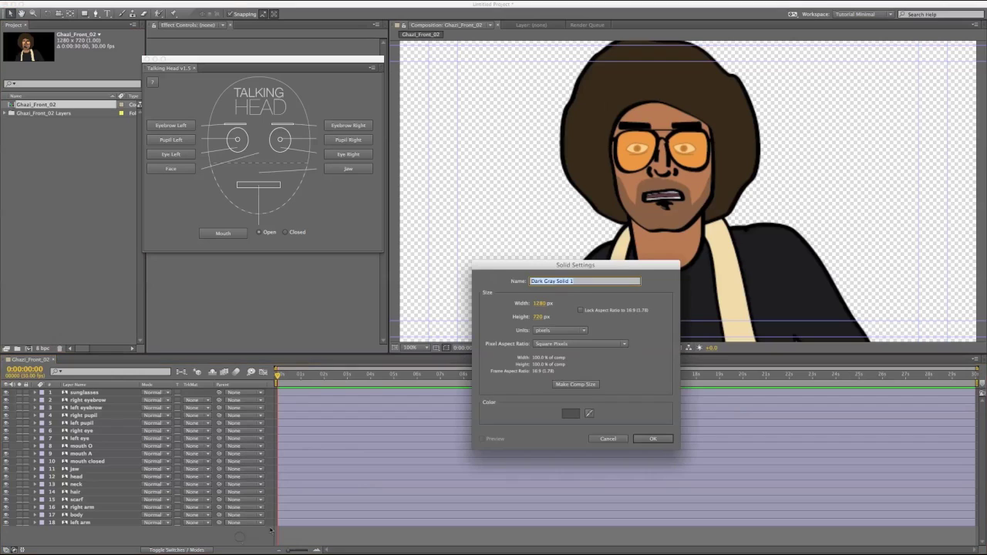
click(641, 437)
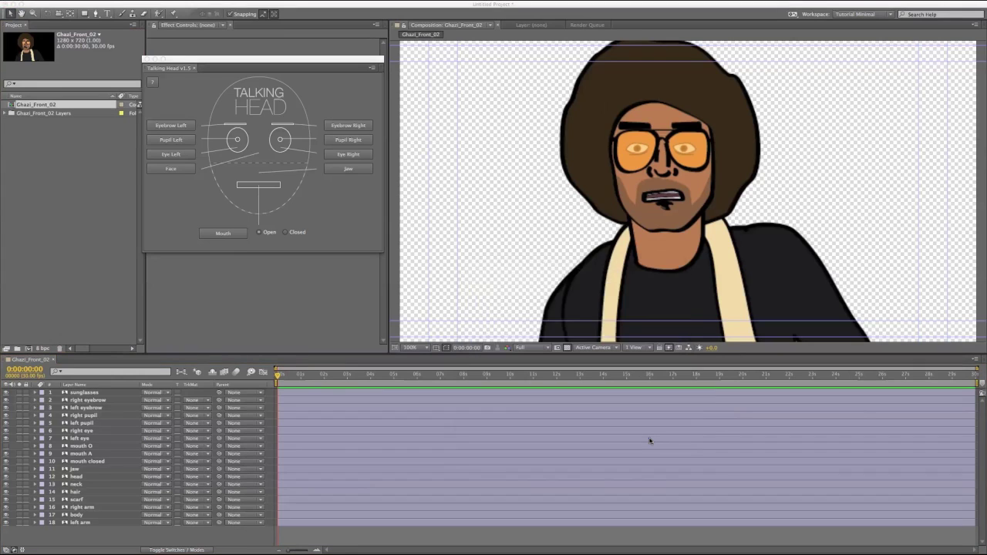
key(super+shift+bracketleft)
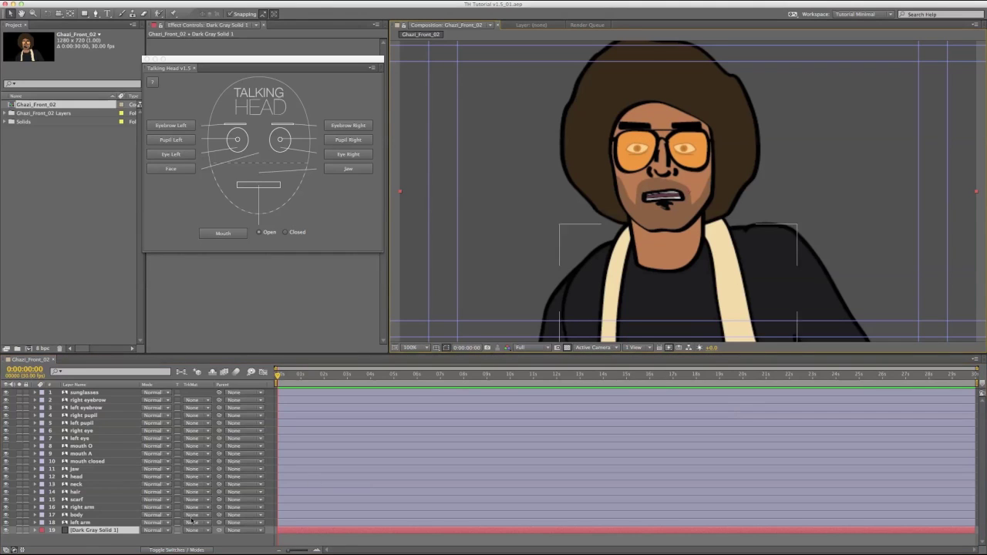
key(super+l)
Step: Parent the sunglasses layer to 12. head
click(654, 145)
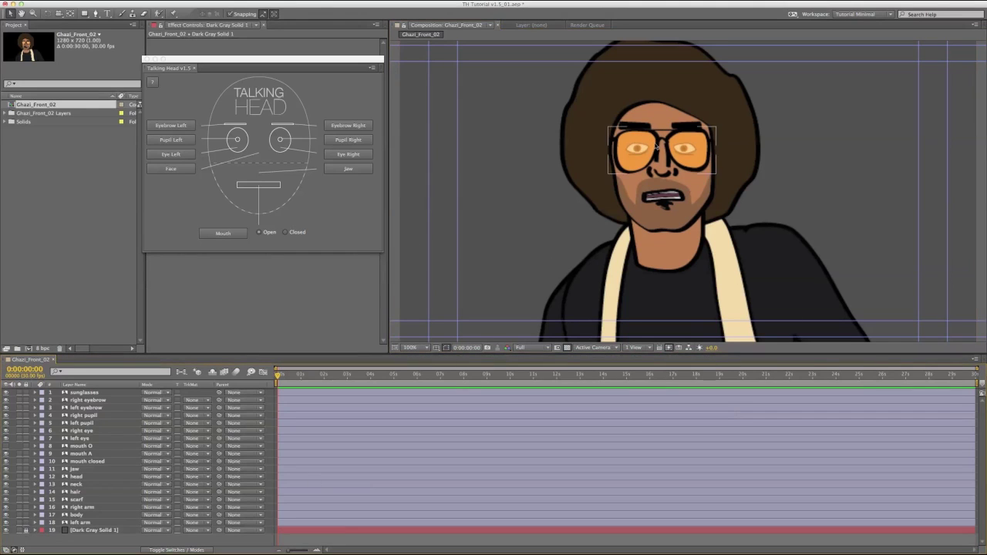
click(26, 393)
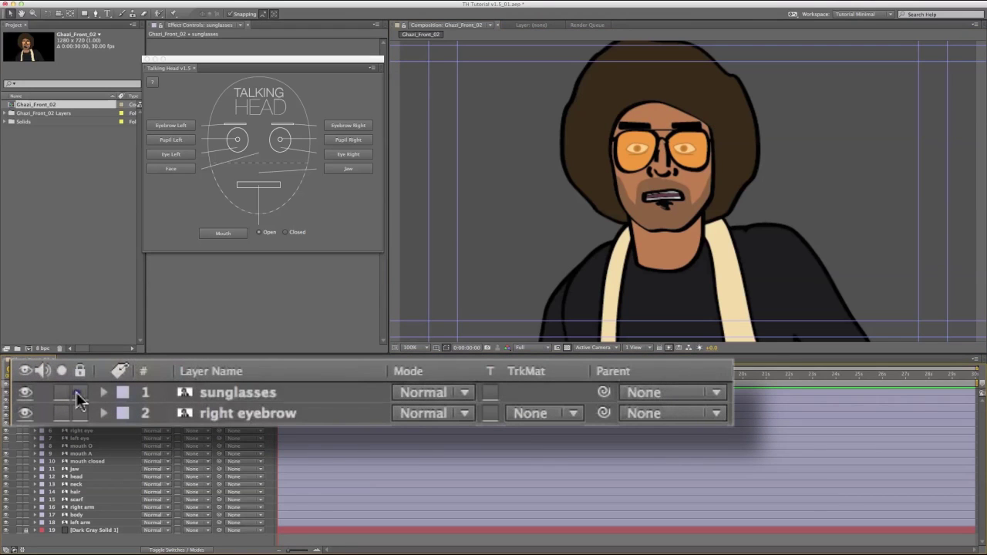
click(79, 395)
click(639, 392)
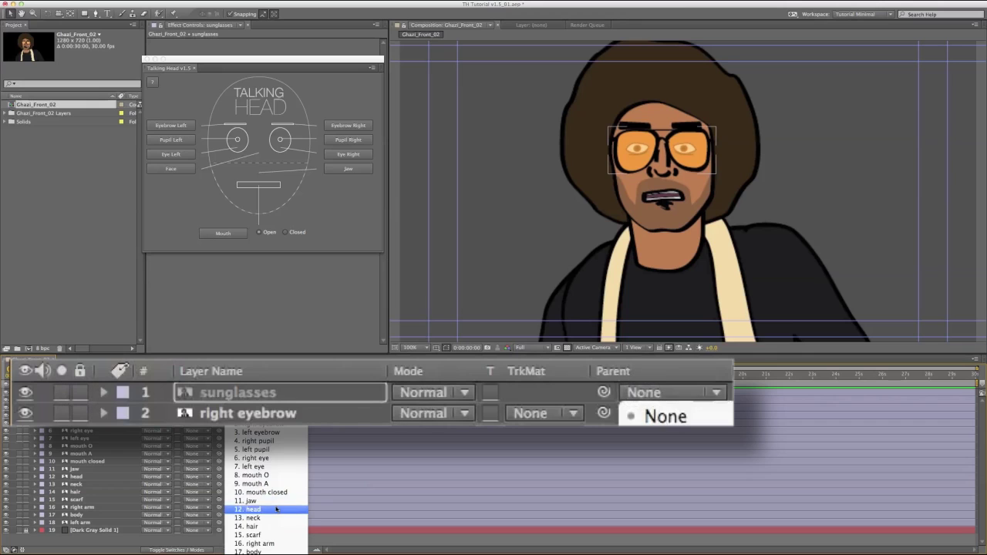
click(276, 510)
Step: Lock the sunglasses and rig the left eyebrow, creating the Talking Head Controls layer
click(80, 392)
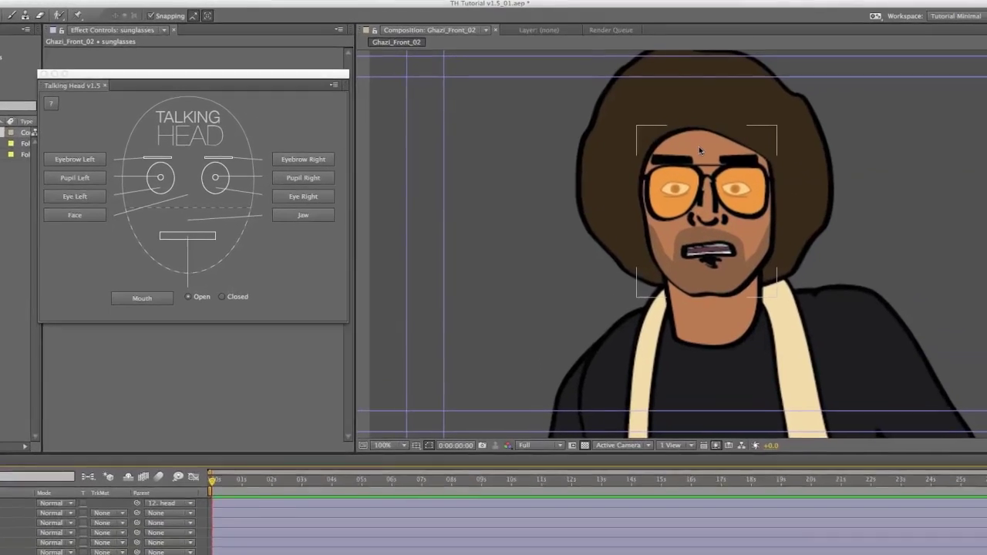
click(642, 123)
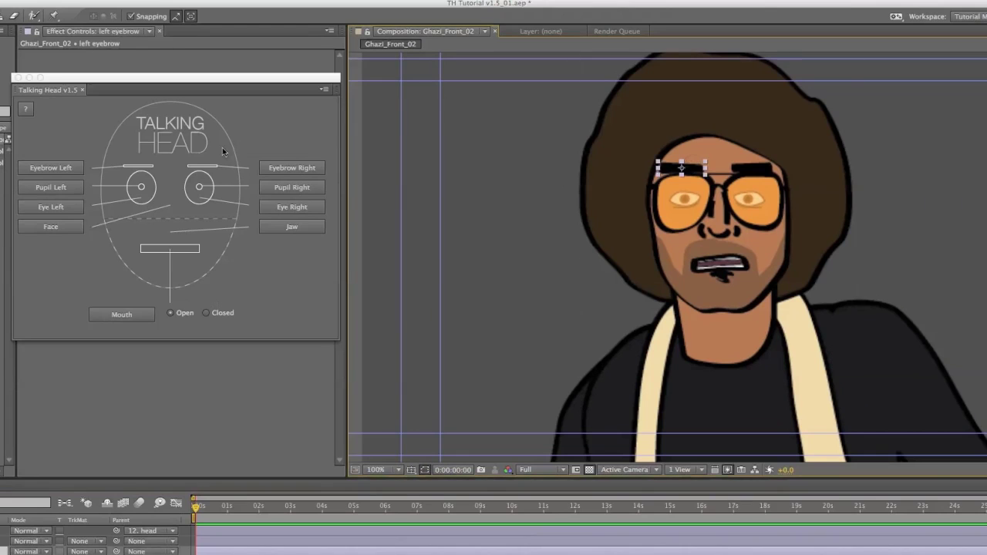
click(61, 167)
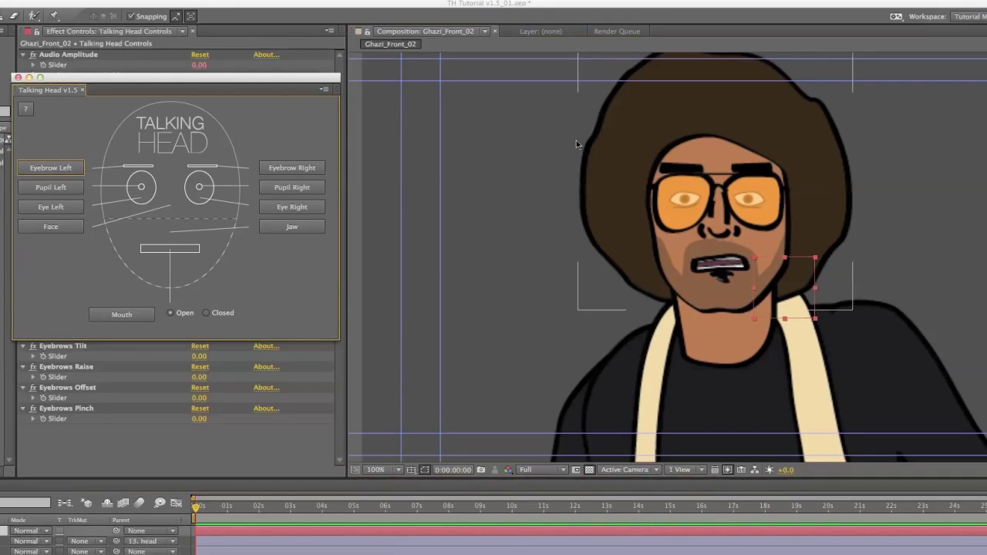
drag(198, 79, 559, 82)
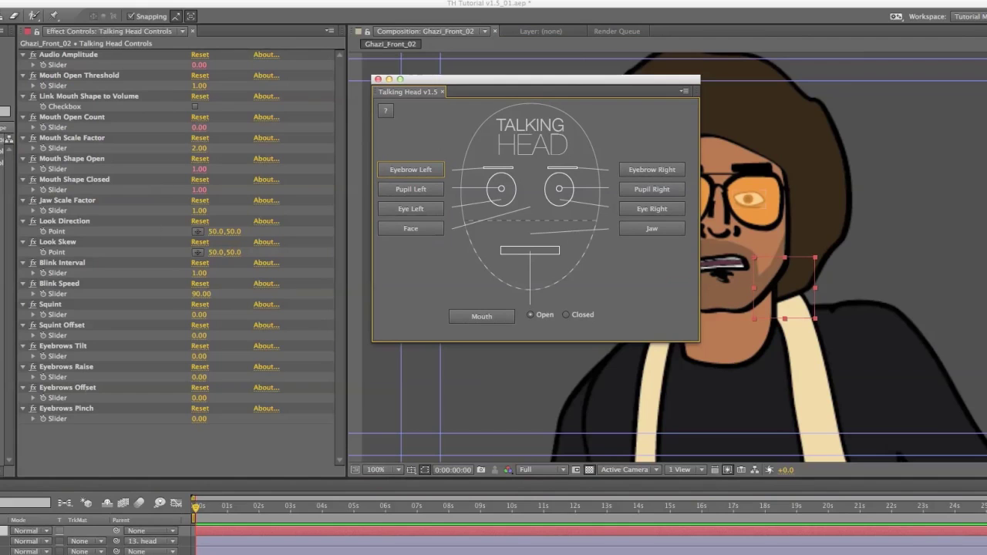
click(146, 160)
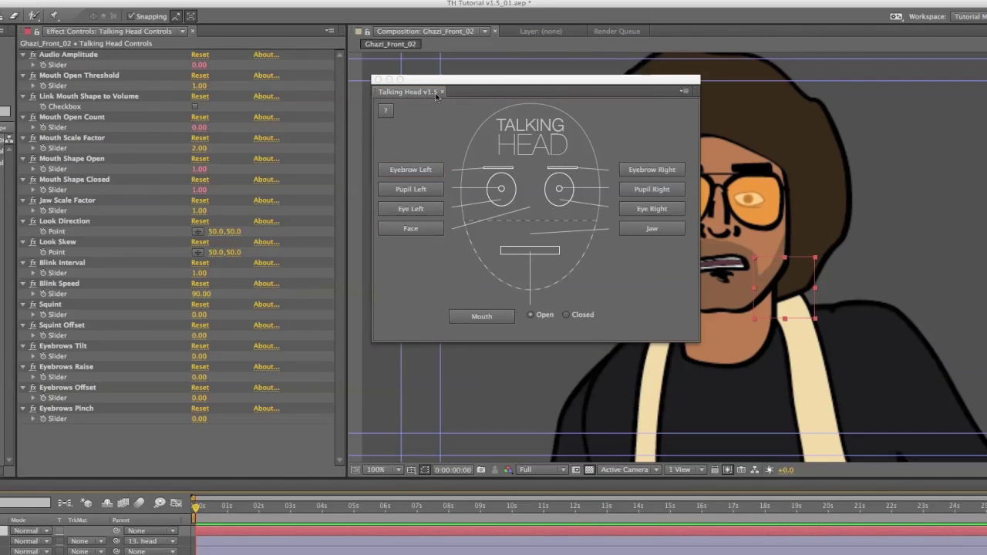
drag(437, 96, 95, 114)
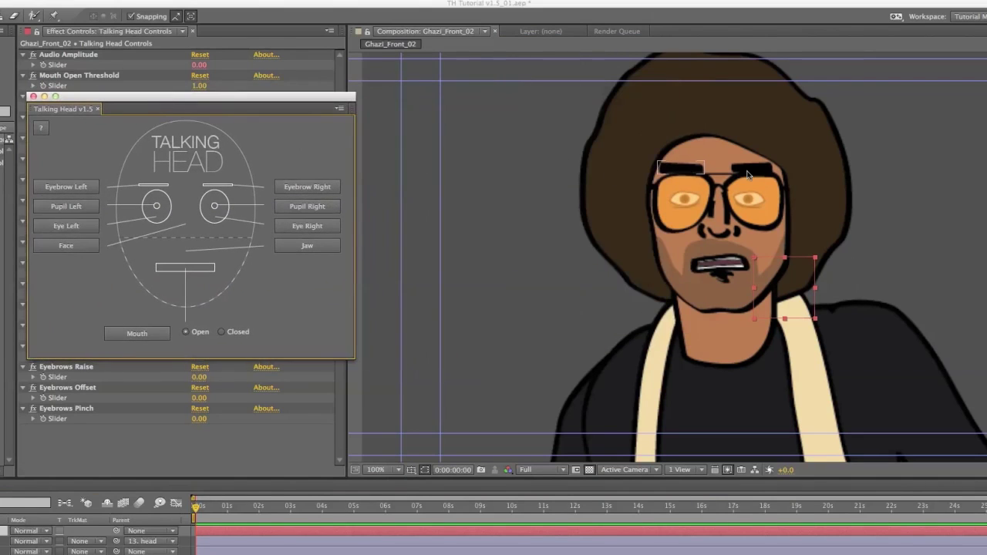
Step: Rig the character's right eyebrow as Eyebrow Right, then select the left eye
click(748, 173)
click(329, 187)
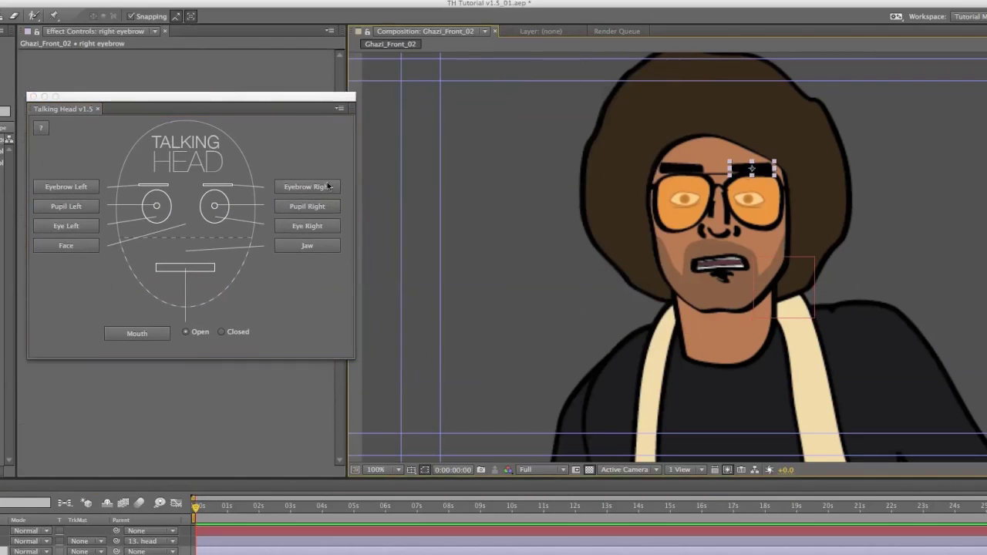
click(681, 209)
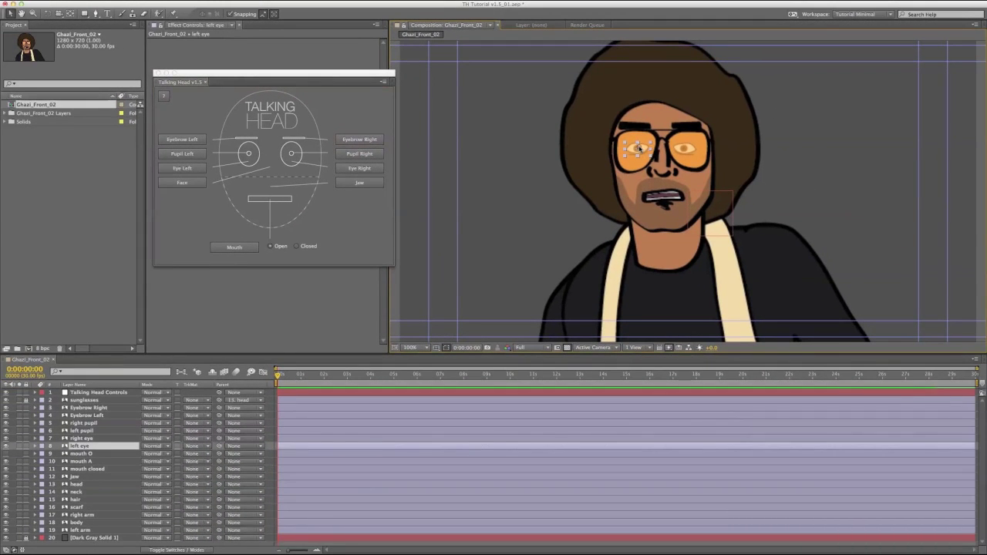
Step: Rig the left pupil as Pupil Left and the left eye as Eye Left
click(643, 152)
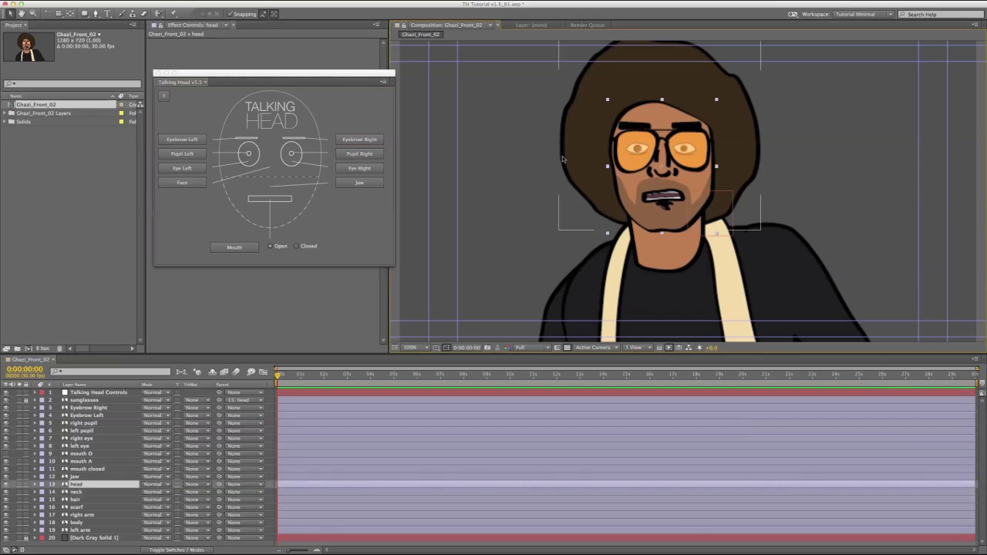
key(F2)
click(641, 152)
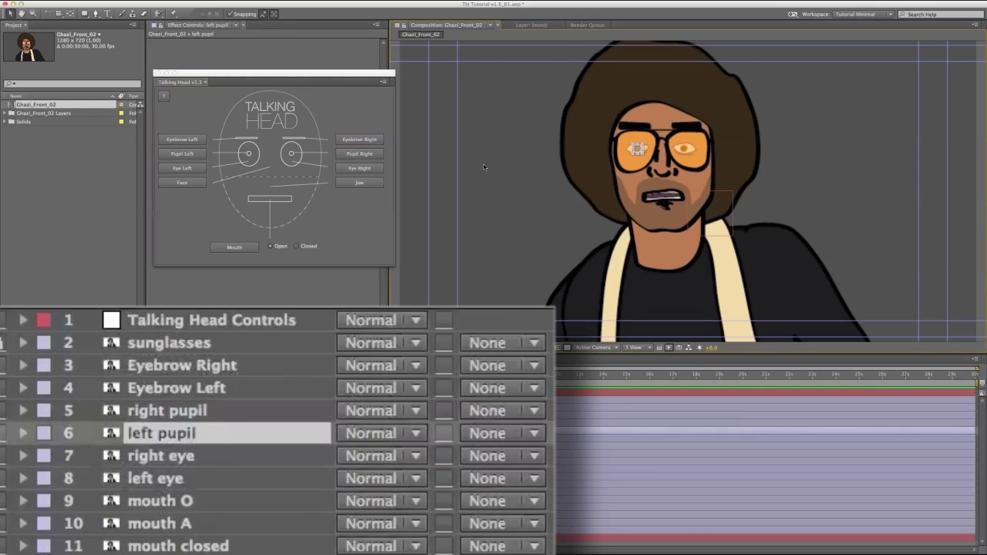
click(185, 154)
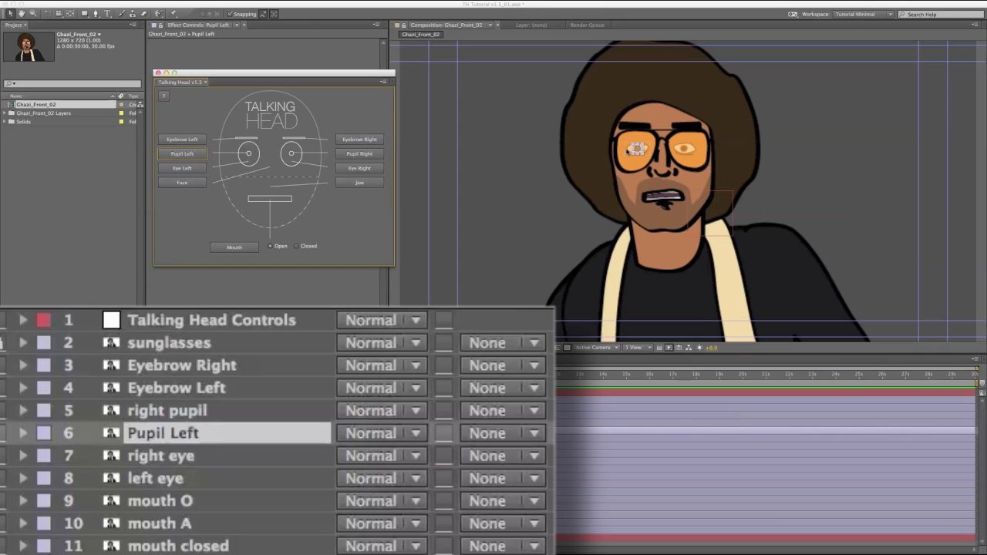
click(628, 149)
click(185, 168)
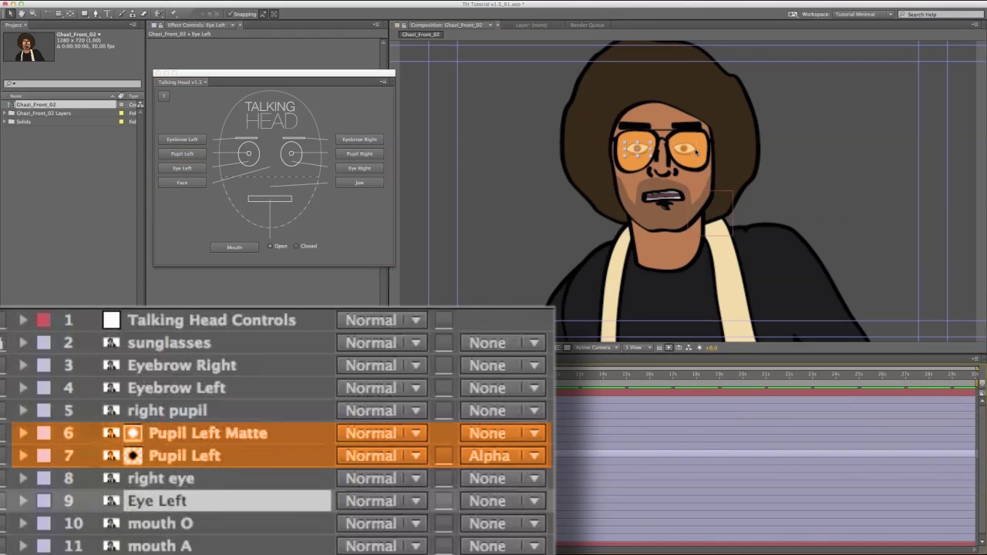
Step: Rig the right eye and right pupil, then turn the head layer into the Face
click(686, 150)
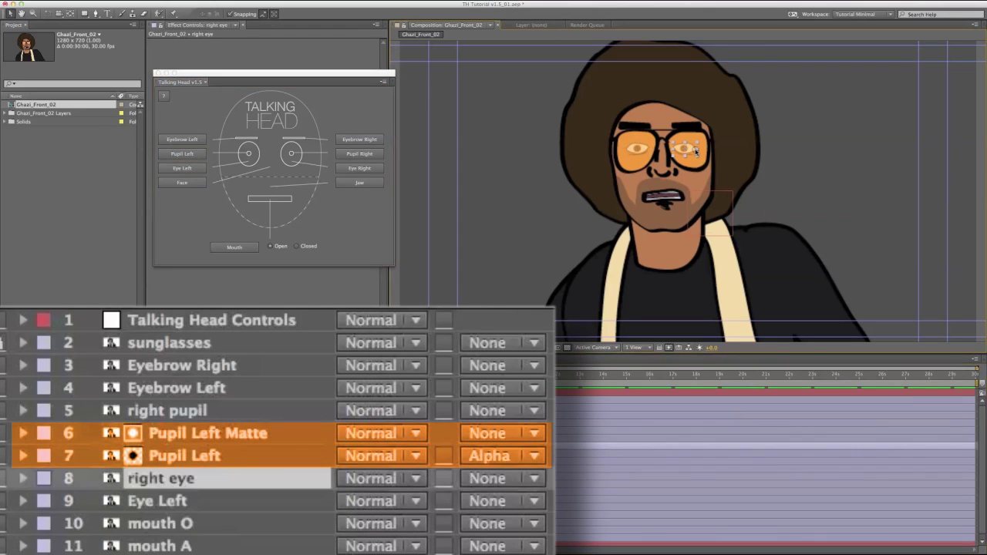
click(370, 168)
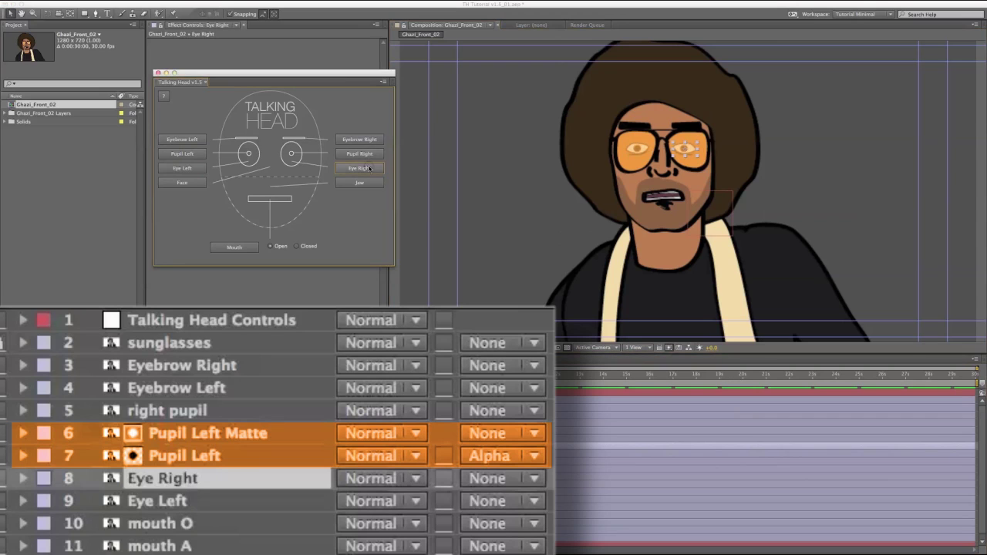
click(773, 171)
click(688, 151)
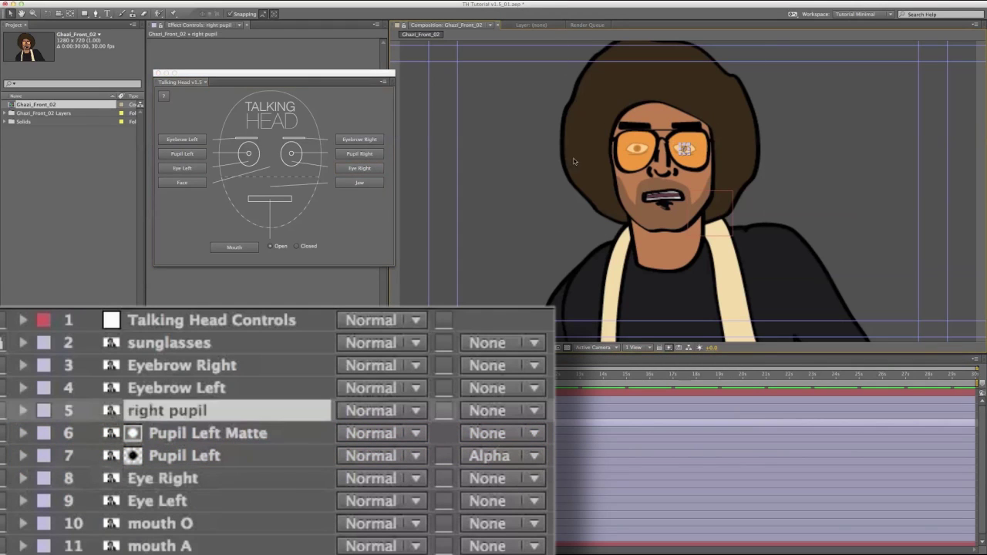
click(370, 154)
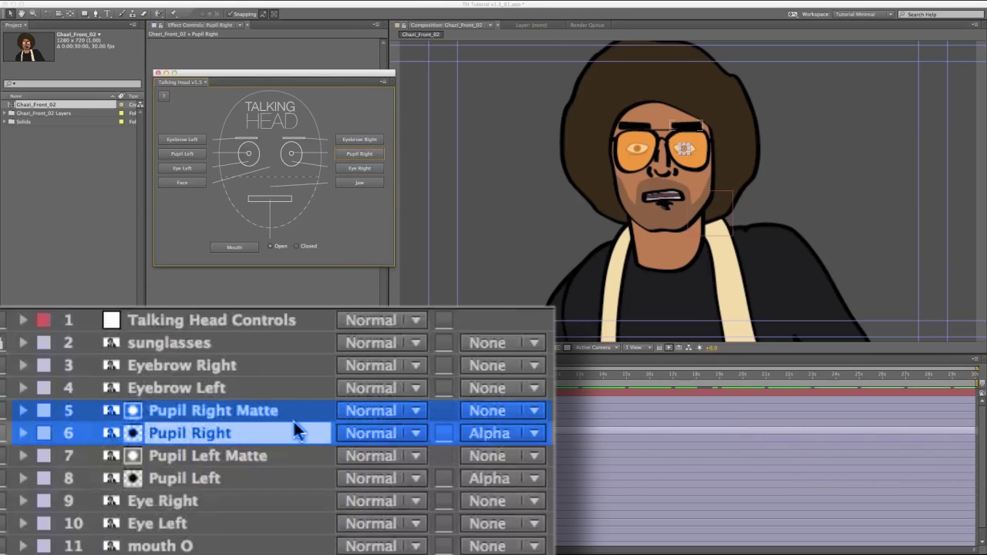
click(276, 412)
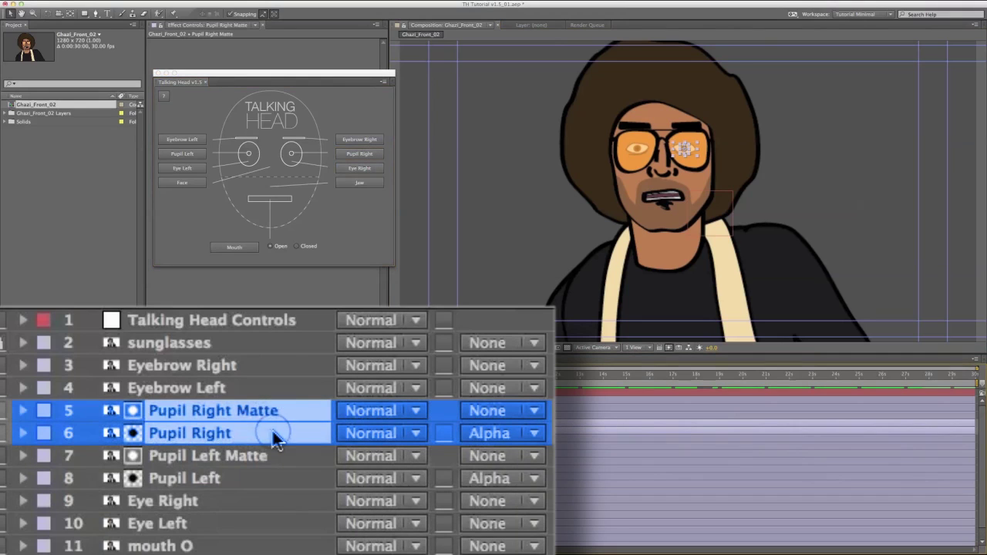
click(183, 183)
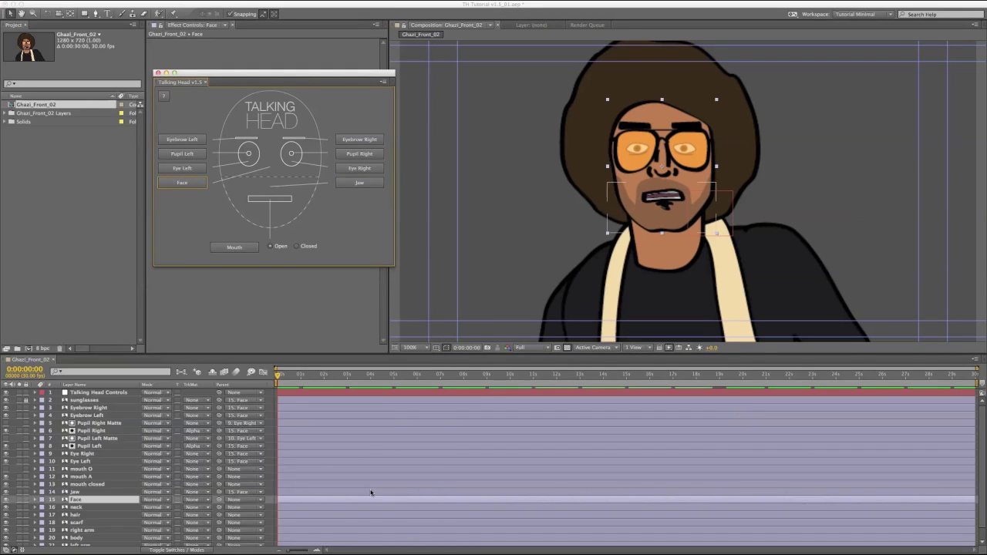
Step: Show mouth O and rig mouth O and mouth A as Mouth Open 1 and 2
click(57, 469)
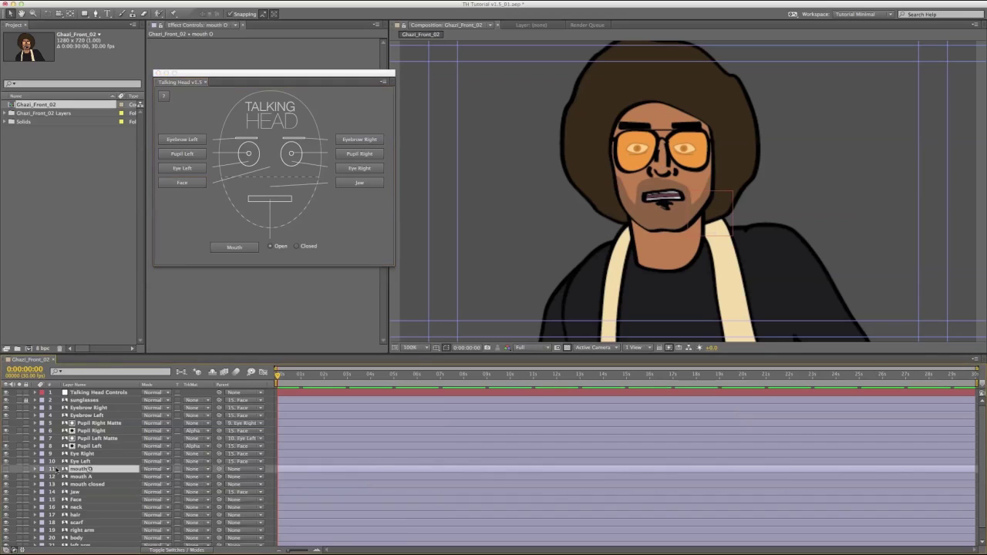
click(6, 470)
shift+click(82, 476)
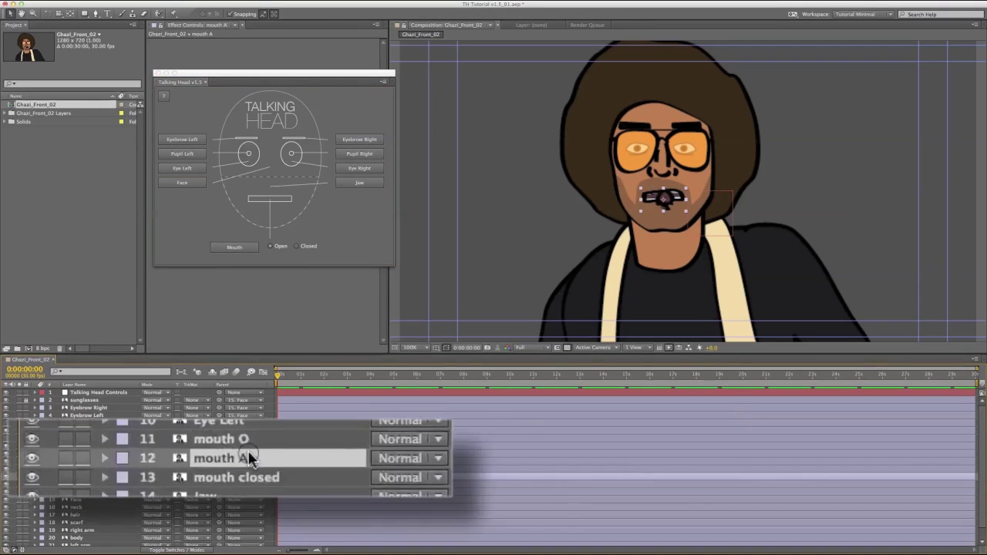
click(245, 250)
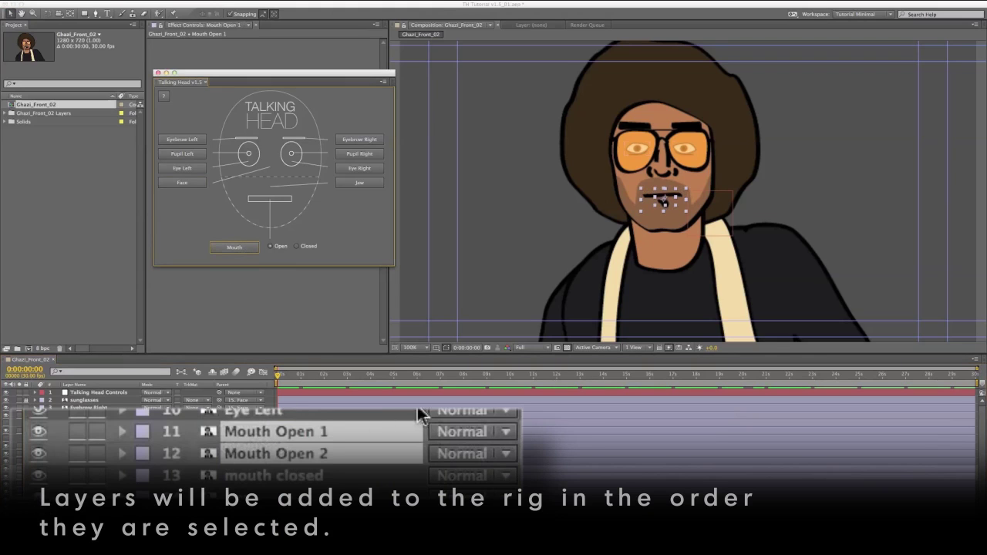
Step: Rig the mouth closed layer as Mouth Closed 1, then select the Face layer
click(339, 480)
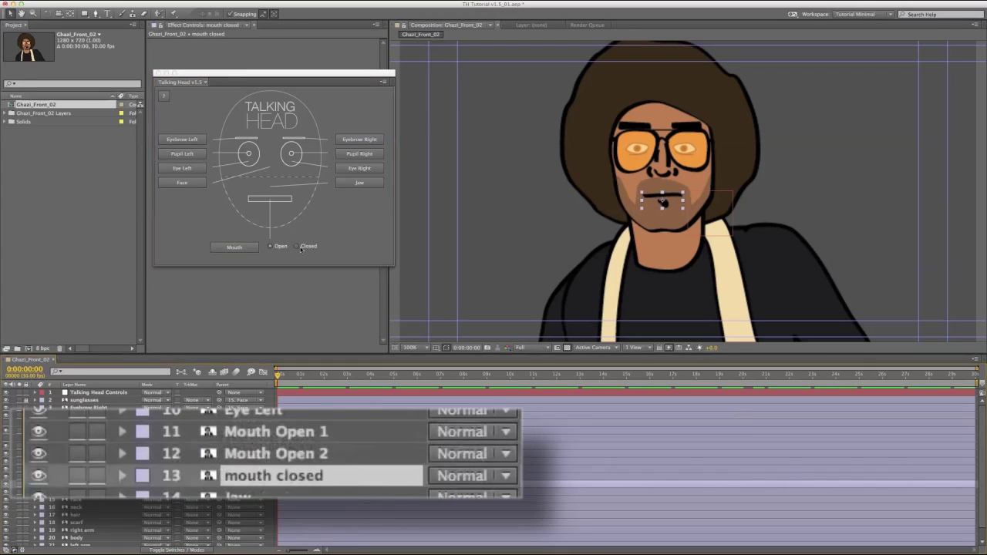
click(298, 246)
click(235, 247)
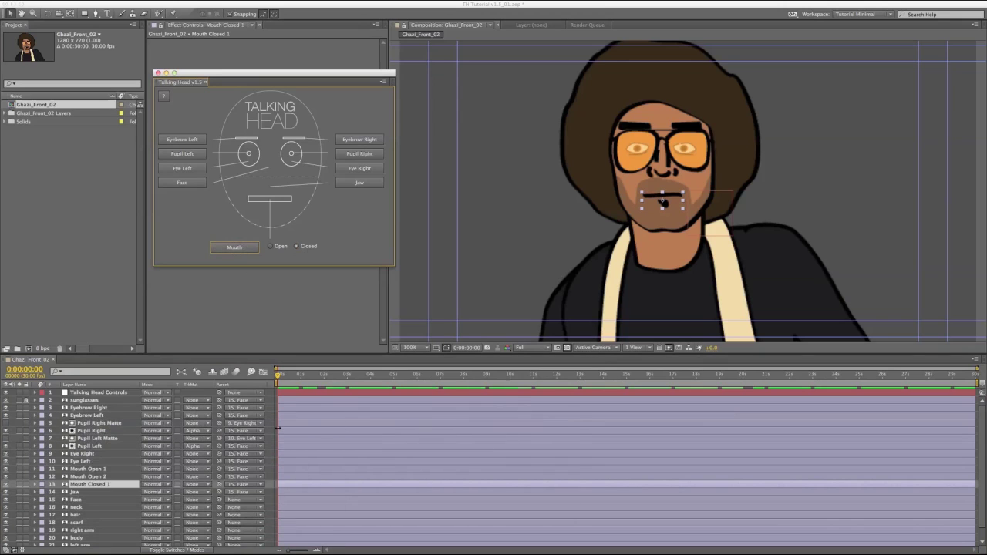
click(131, 500)
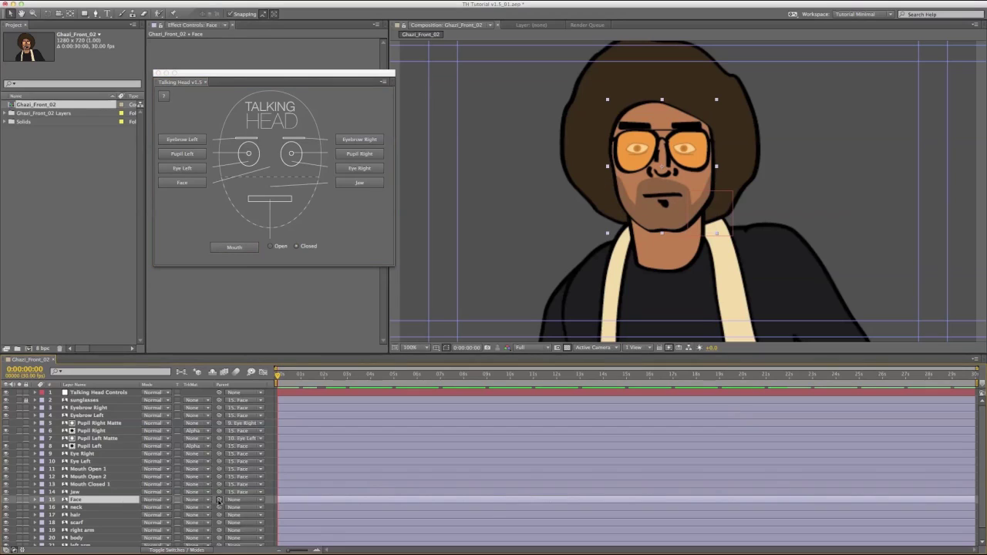
Step: Parent Face to the neck and test its Rotation, then undo the tilt
drag(219, 501, 135, 512)
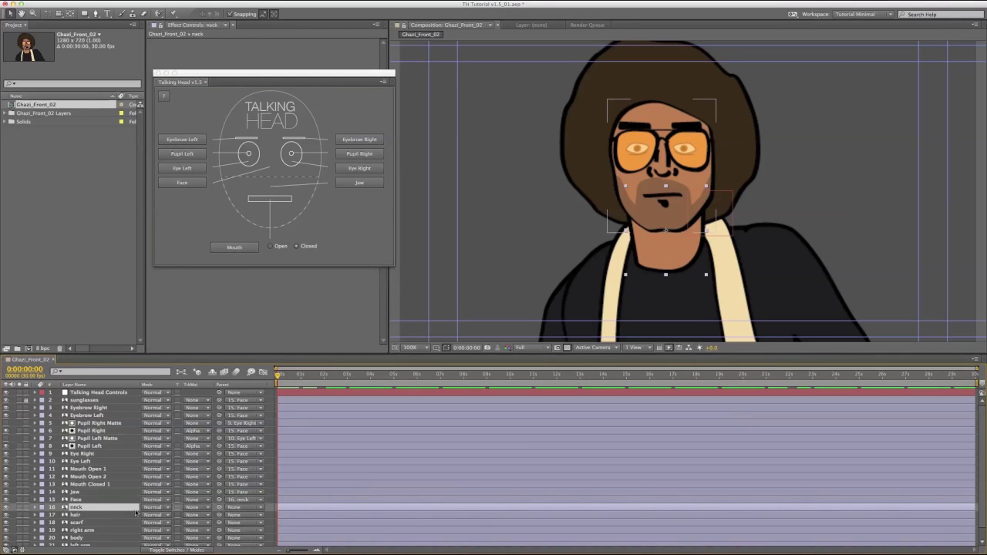
click(134, 500)
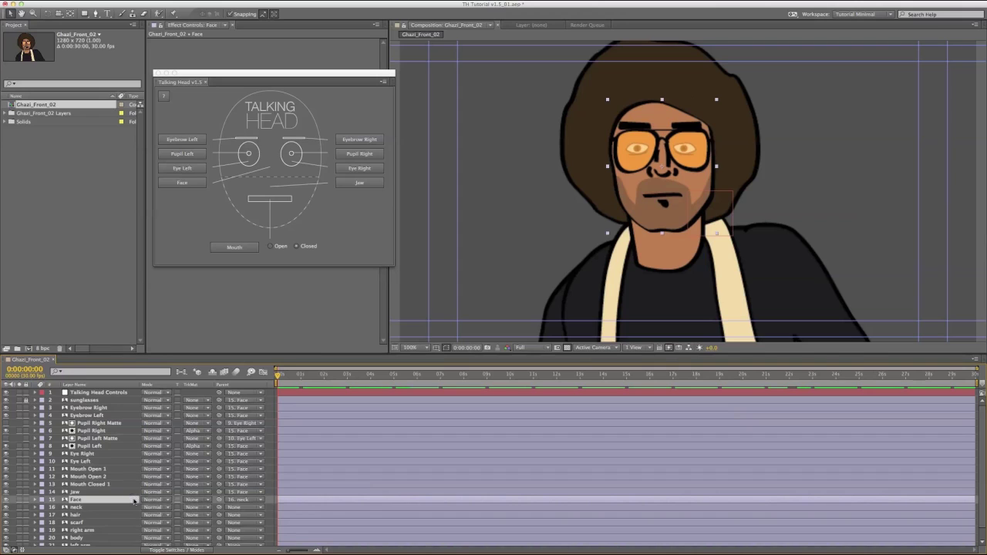
key(r)
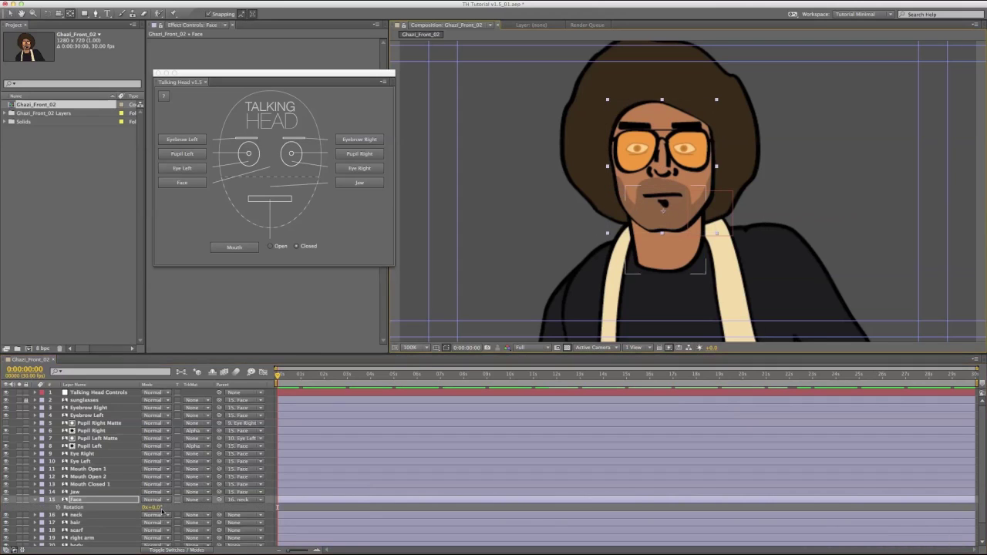
drag(162, 512, 171, 513)
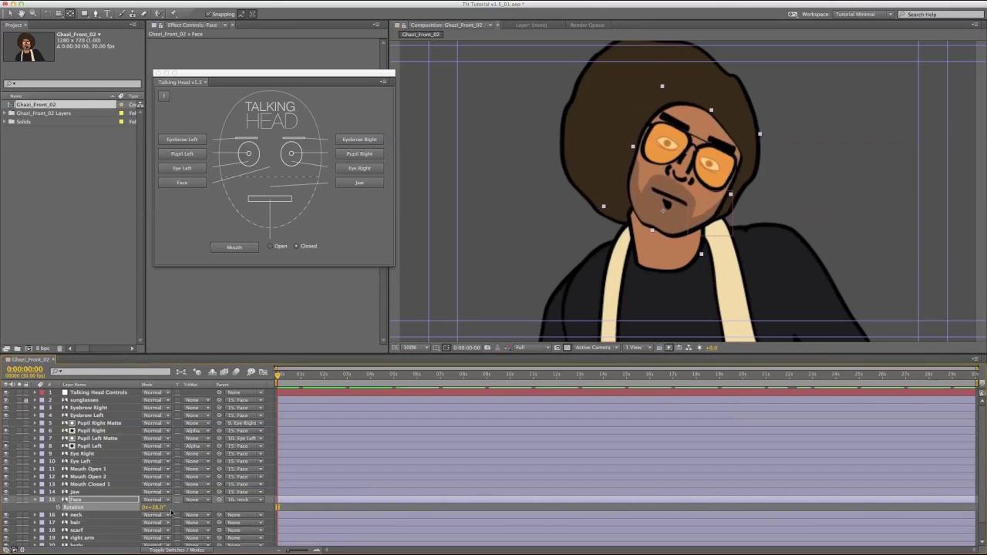
key(super+z)
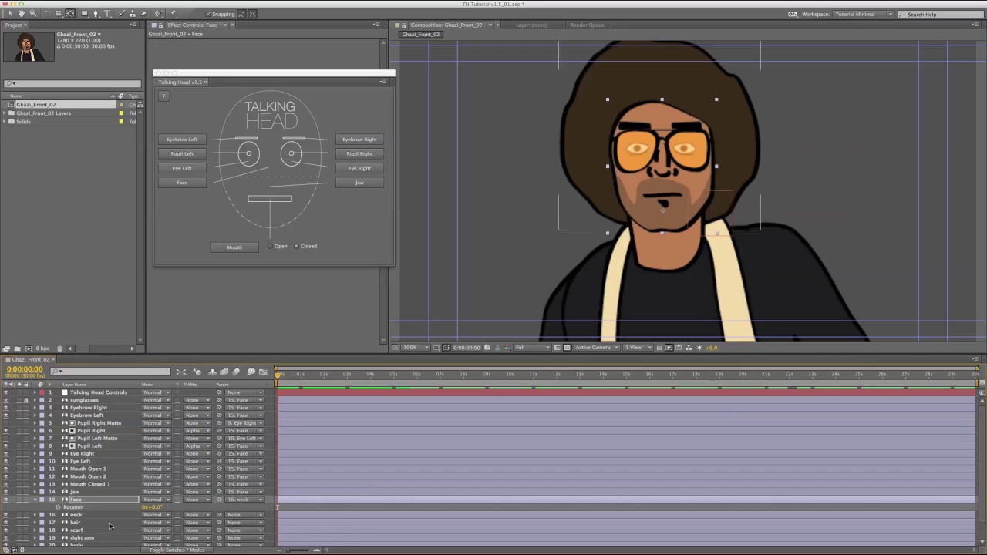
Step: Parent the hair to Face and tilt Face to -11° to confirm the hair follows
click(110, 524)
drag(219, 522, 134, 508)
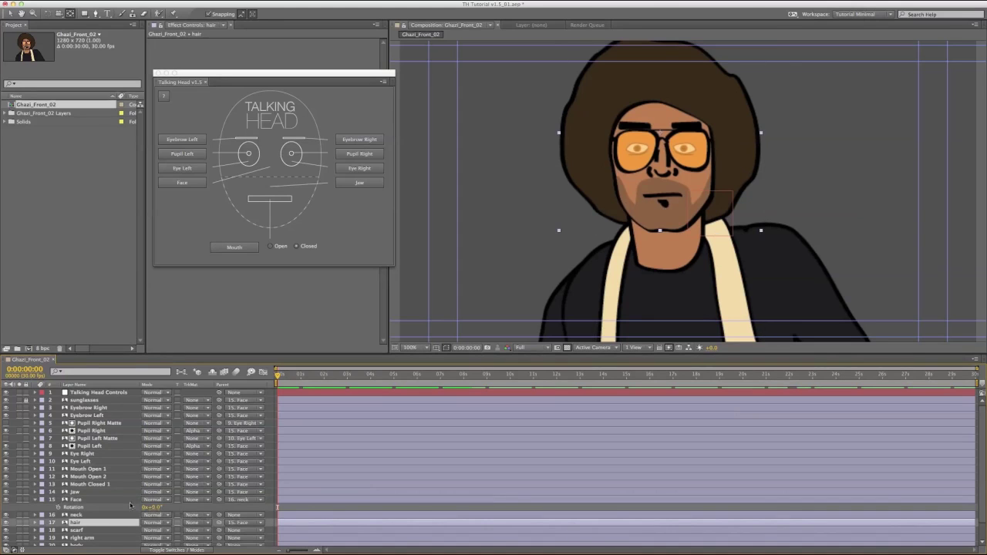
drag(154, 507, 155, 515)
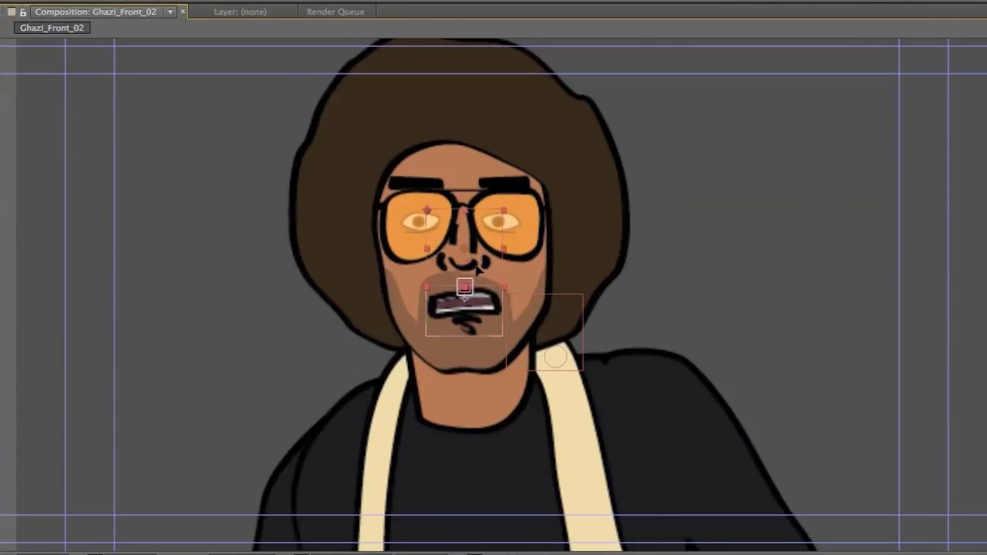
Step: Select the sunglasses, enlarge the face bounding box, and reset Look Direction to 50.0,50.0
click(668, 171)
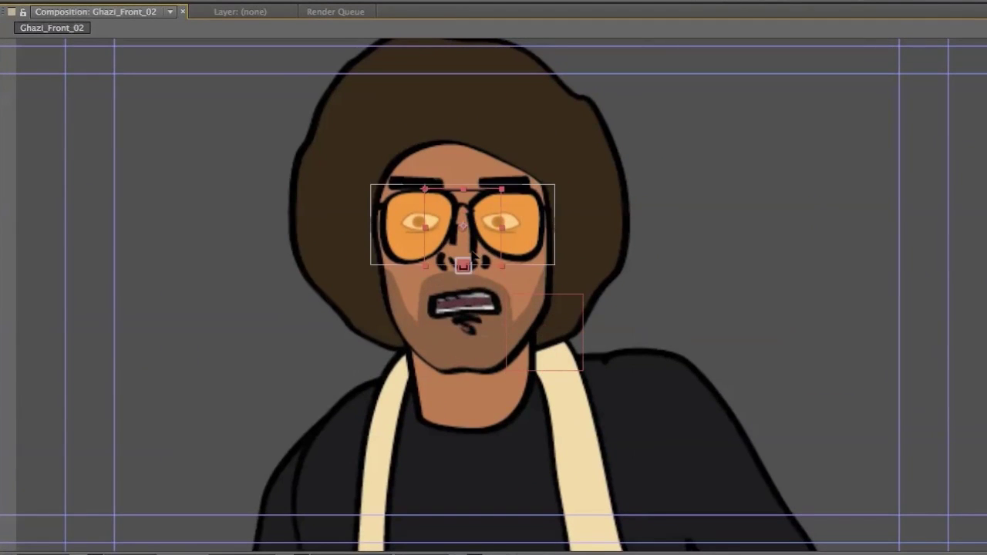
drag(503, 266, 620, 332)
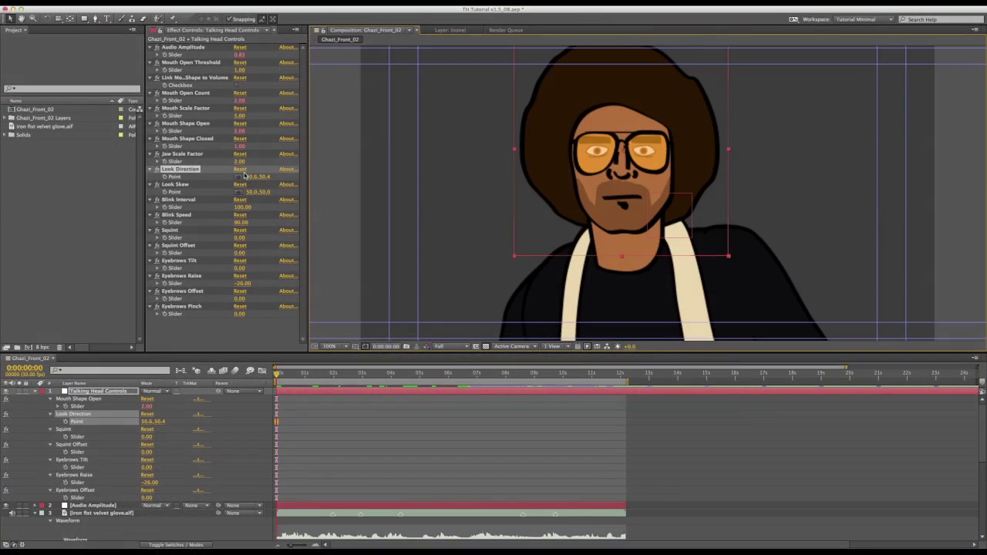
click(241, 169)
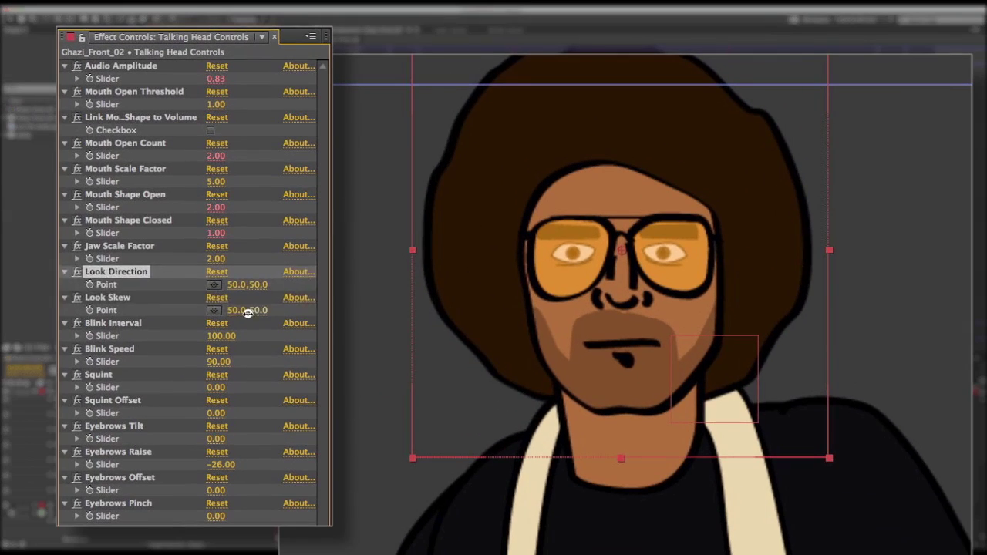
Step: Scrub the Look Skew values and drag its point on the face until it reads 48.3,49.3
drag(257, 192, 266, 200)
drag(259, 310, 254, 311)
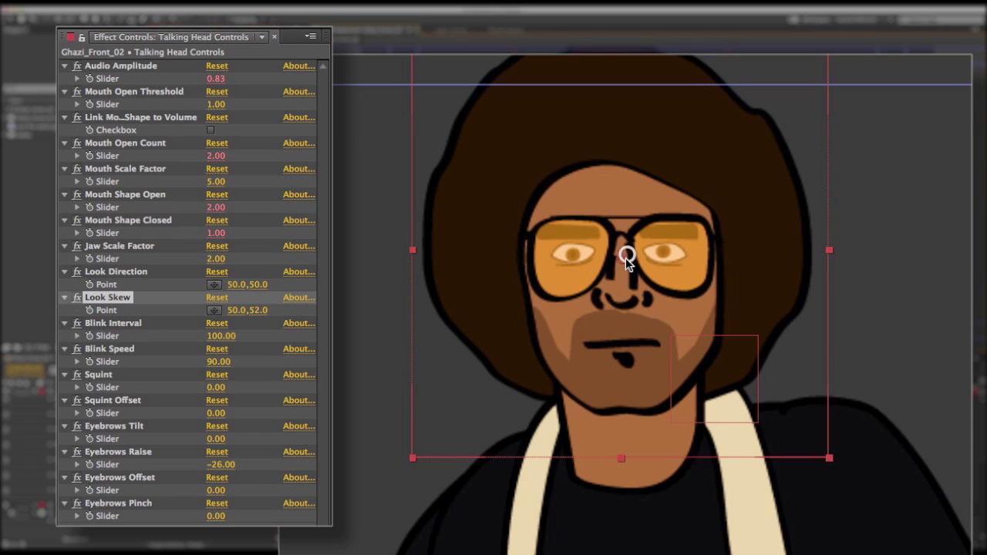
mouse_move(626, 257)
mouse_down()
mouse_move(643, 258)
mouse_move(606, 239)
mouse_move(616, 266)
mouse_move(632, 256)
mouse_move(633, 265)
mouse_move(627, 249)
mouse_move(613, 248)
mouse_up()
right_click(626, 246)
click(619, 247)
click(115, 349)
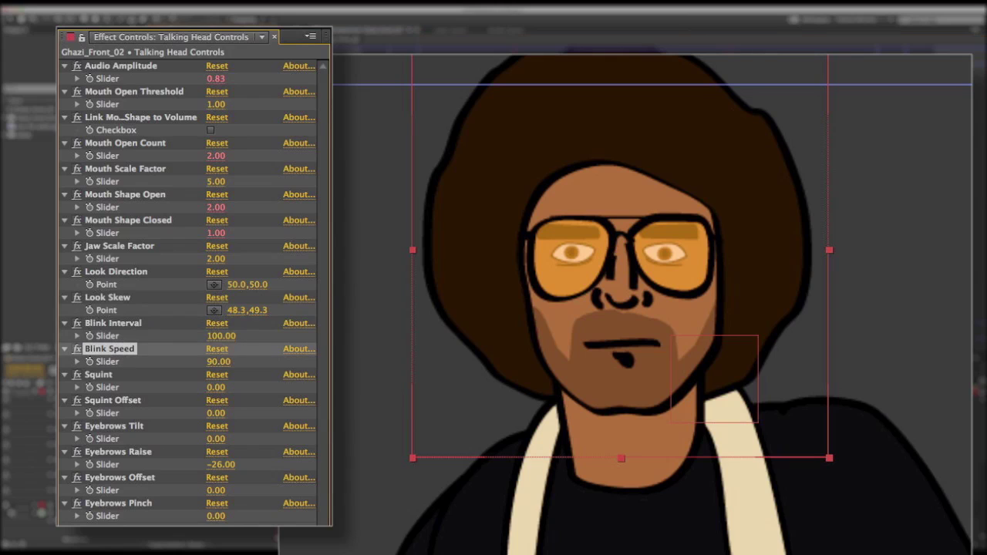
Step: Preview the animation and reset Look Skew to centre at 50.0,50.0
key(space)
key(space)
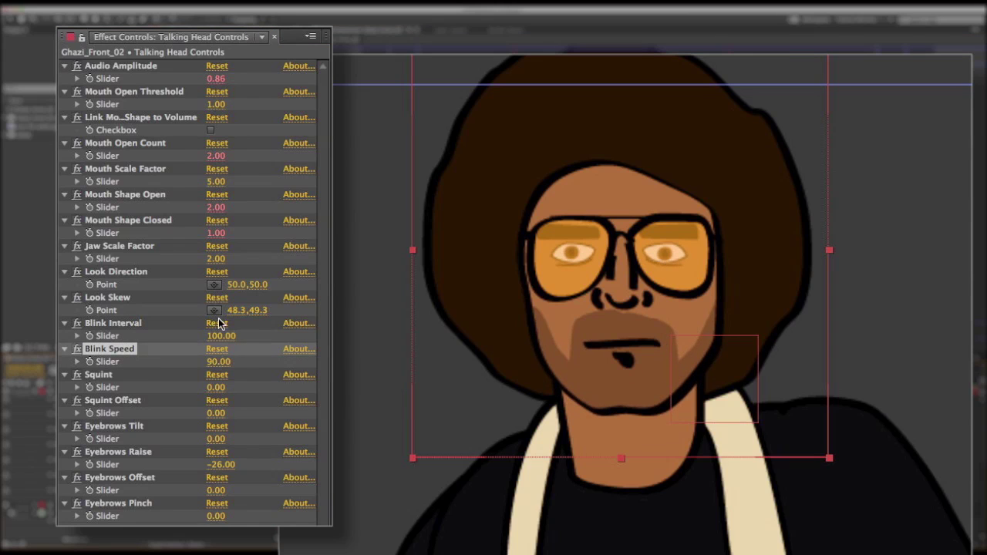
click(218, 297)
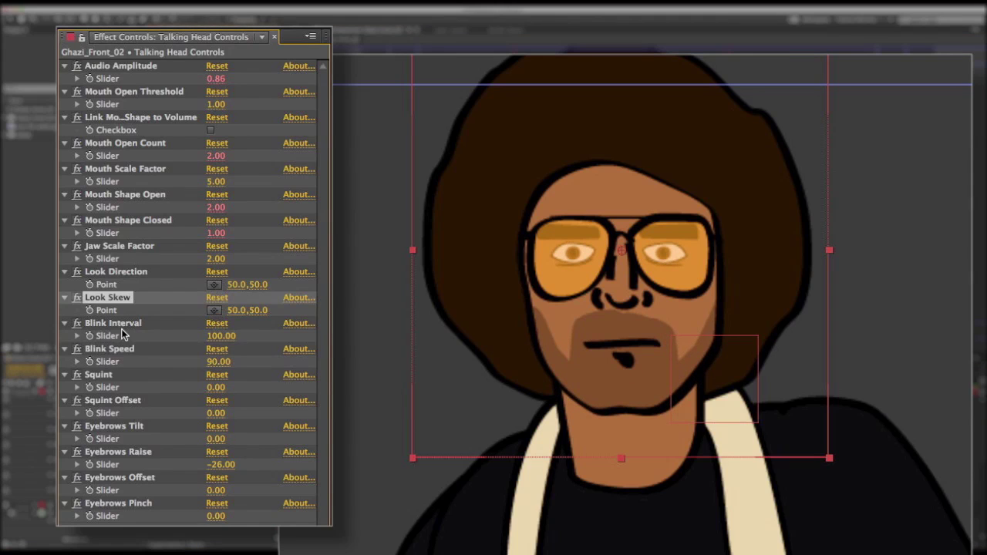
click(121, 325)
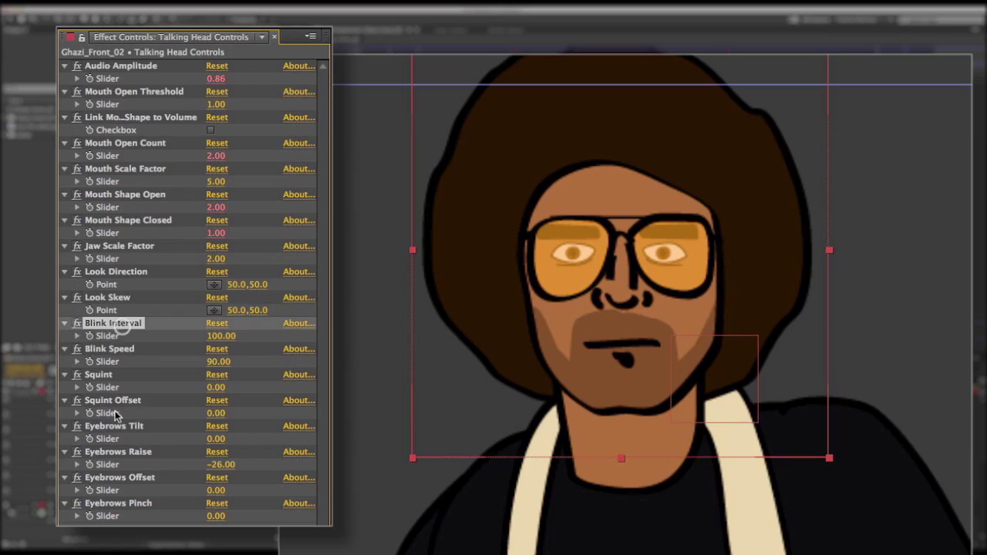
click(121, 351)
click(127, 327)
Step: Change the Blink Interval from 100 to 60
key(space)
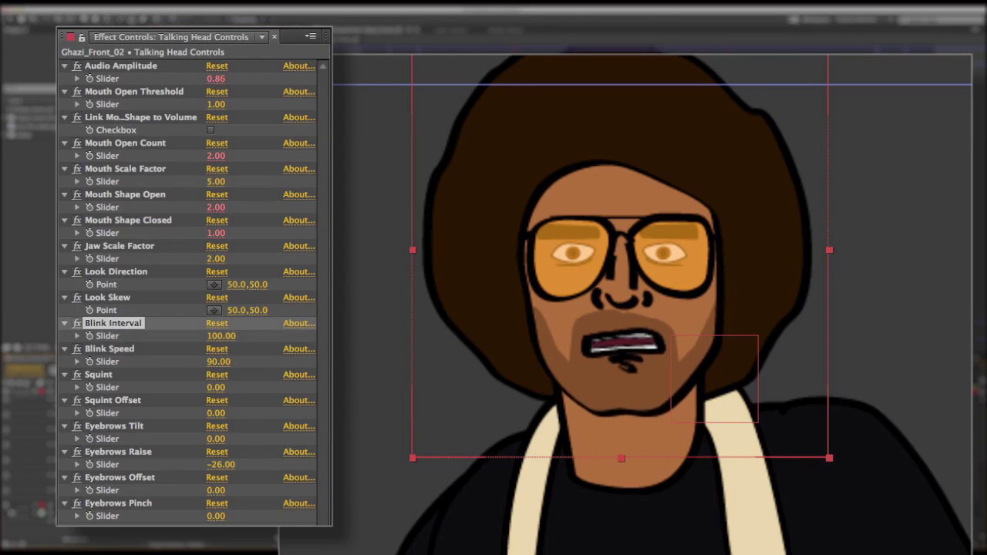
click(222, 337)
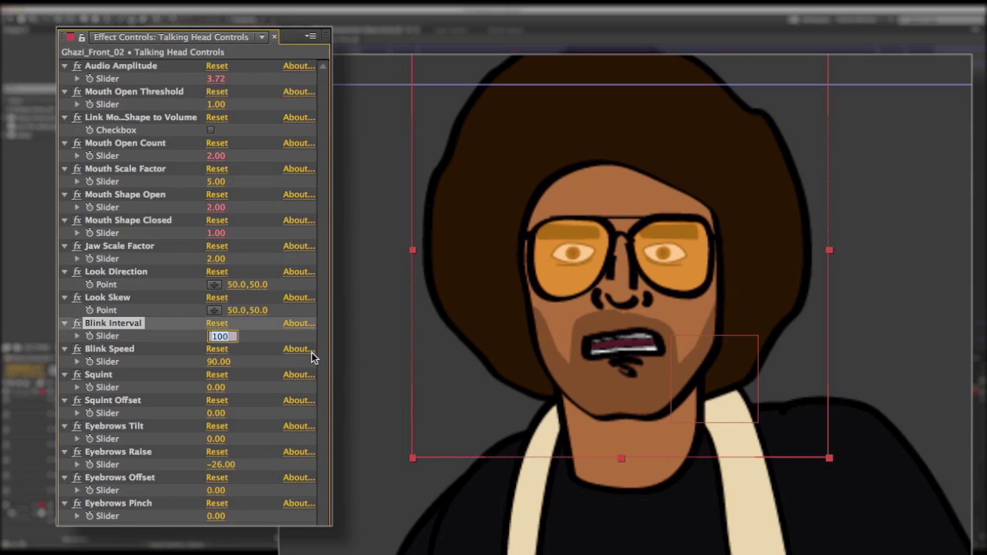
text(60)
key(Return)
click(129, 351)
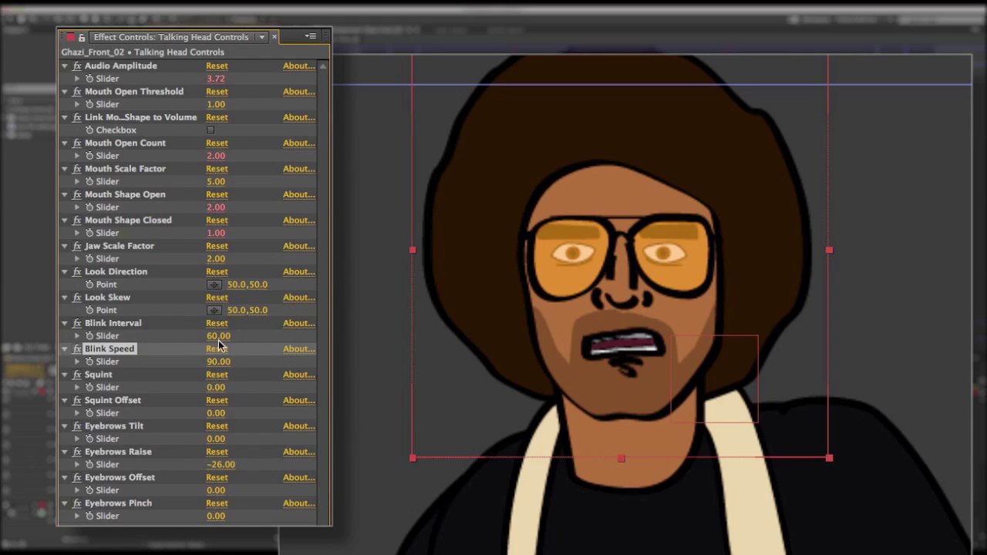
Step: Scrub the eye and brow sliders to Squint -2, Squint Offset 22, Eyebrows Tilt 43, Raise -4
click(99, 378)
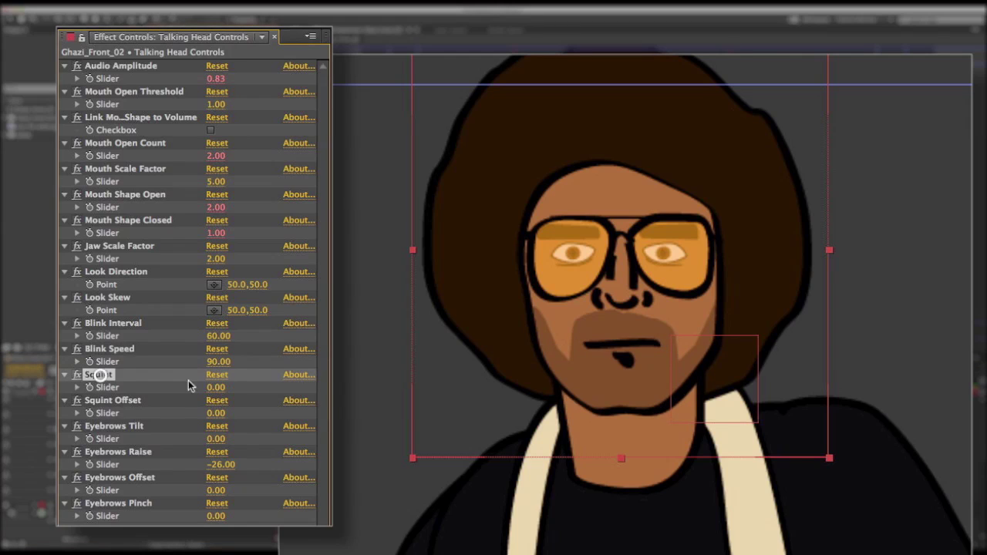
drag(215, 391, 185, 411)
mouse_move(215, 414)
mouse_down()
mouse_move(135, 412)
mouse_move(277, 405)
mouse_move(216, 411)
mouse_move(277, 406)
mouse_move(223, 406)
mouse_up()
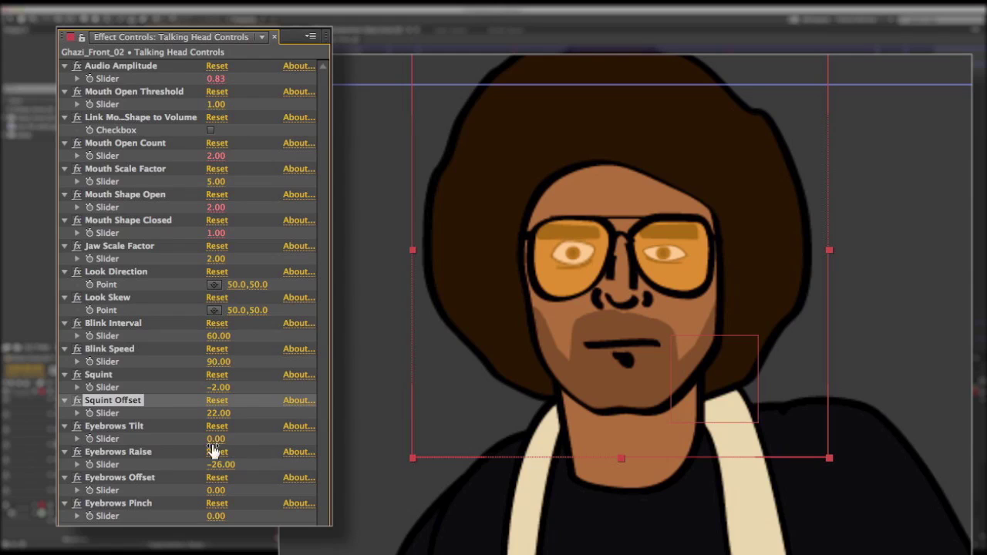
drag(216, 444, 285, 453)
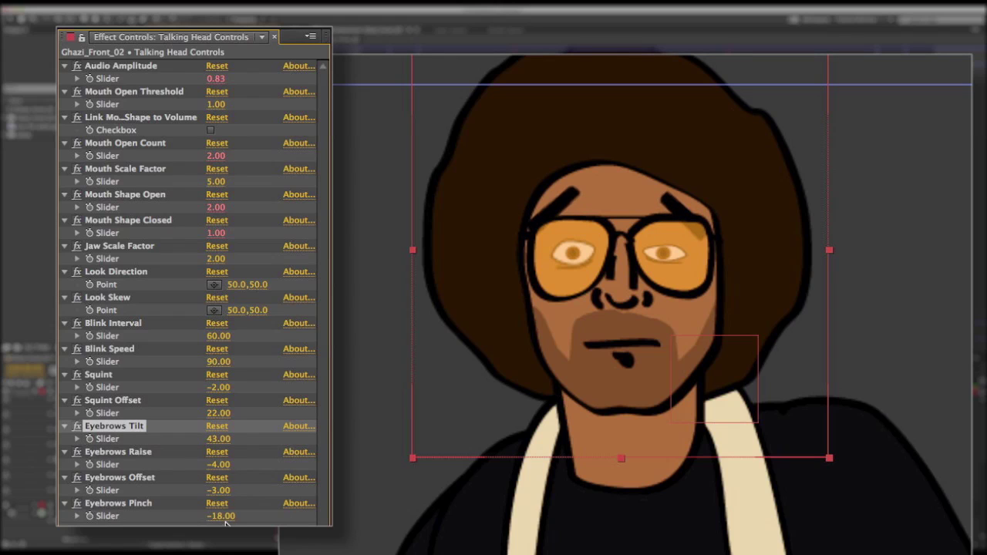
mouse_move(226, 523)
mouse_down()
mouse_move(238, 517)
mouse_move(221, 517)
mouse_up()
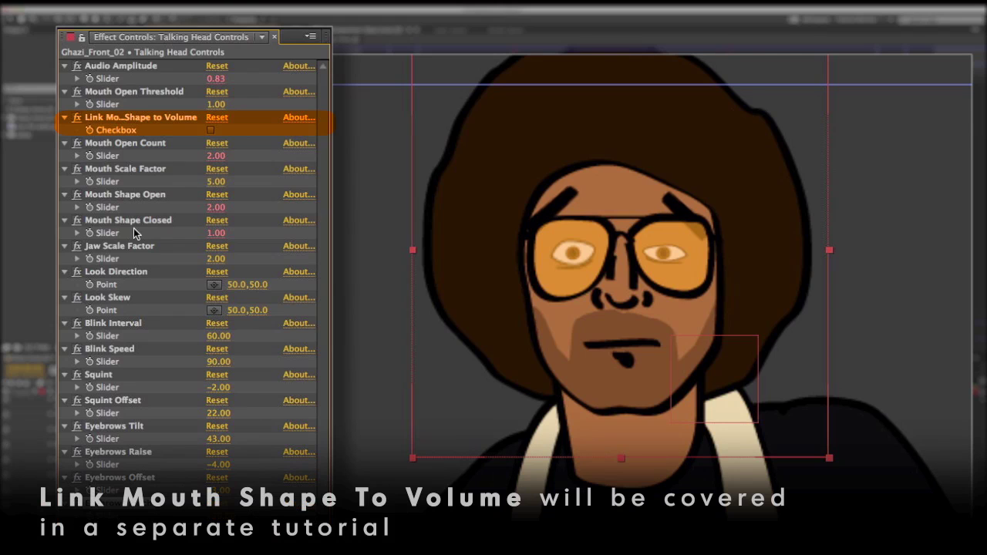
Step: Widen the Effect Controls to show the full Link Mouth Shape to Volume name and inspect the mouth controls
click(162, 120)
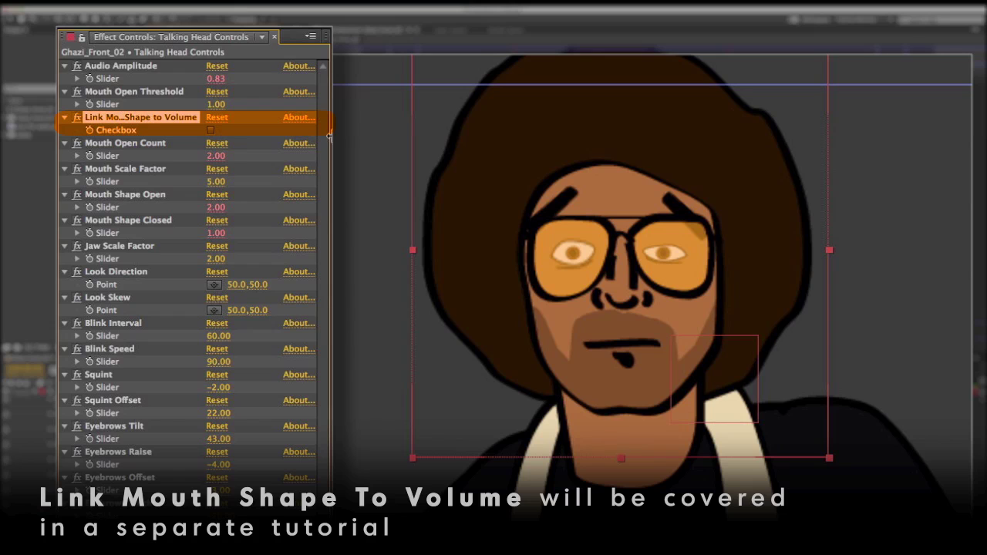
drag(329, 136, 335, 136)
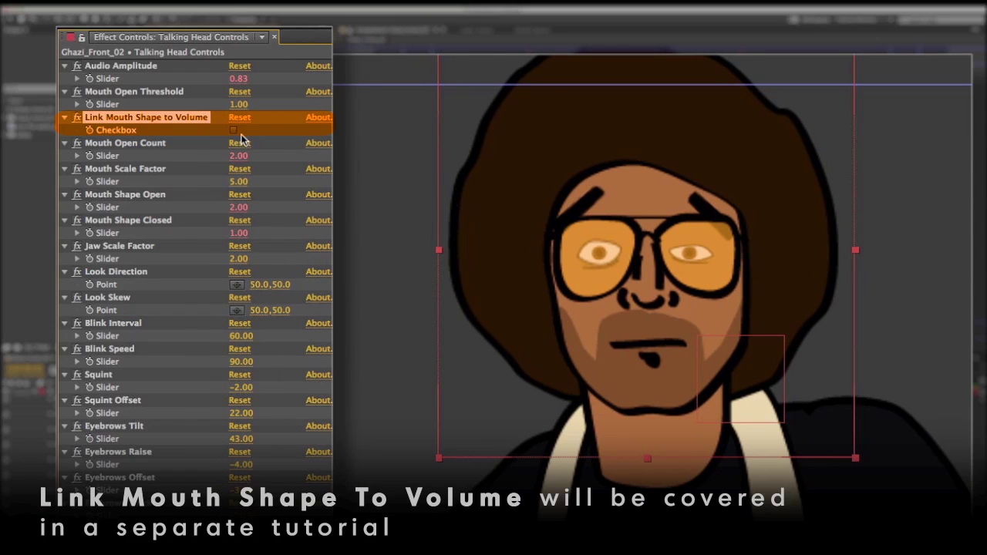
click(149, 144)
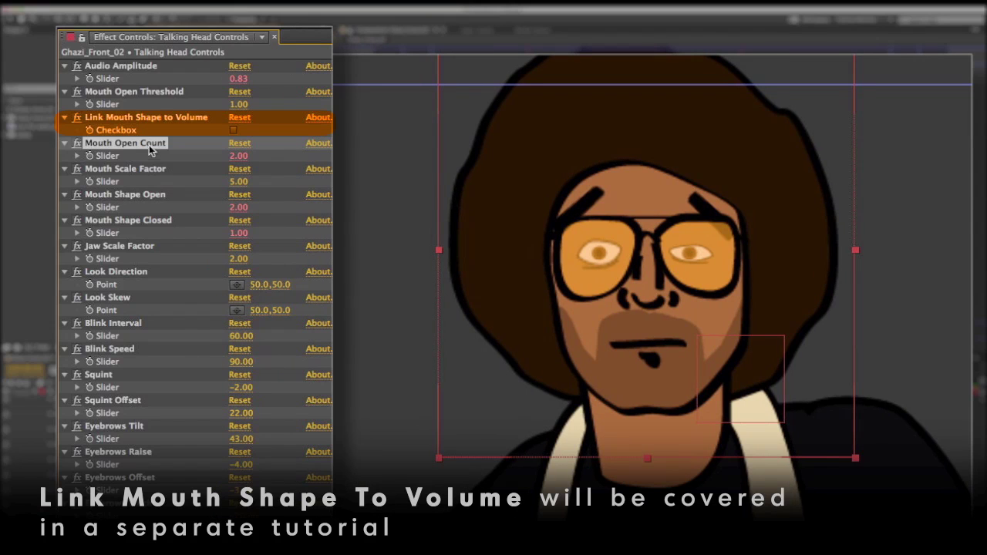
click(143, 195)
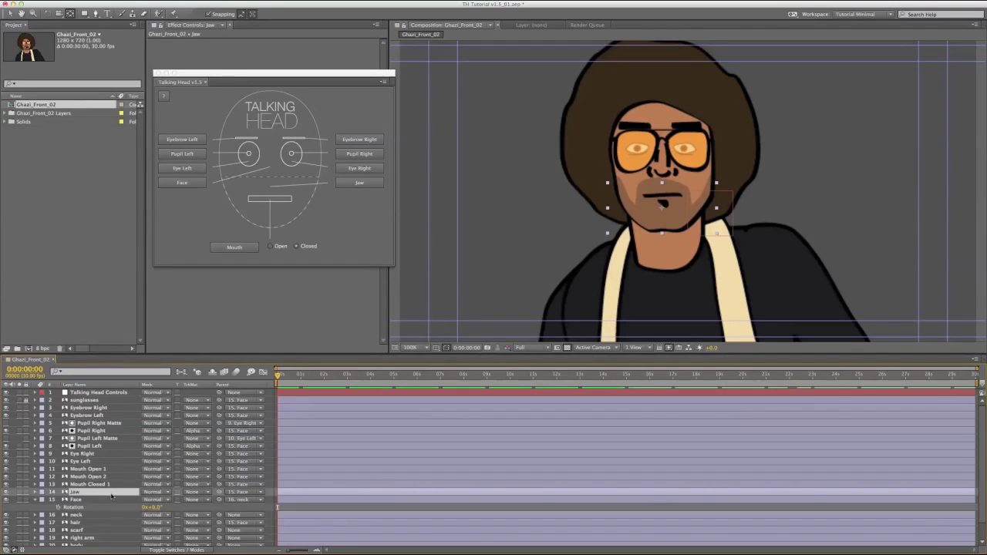
Step: Import iron fist velvet glove.aif from the AUDIO folder and add it to the composition
double_click(112, 187)
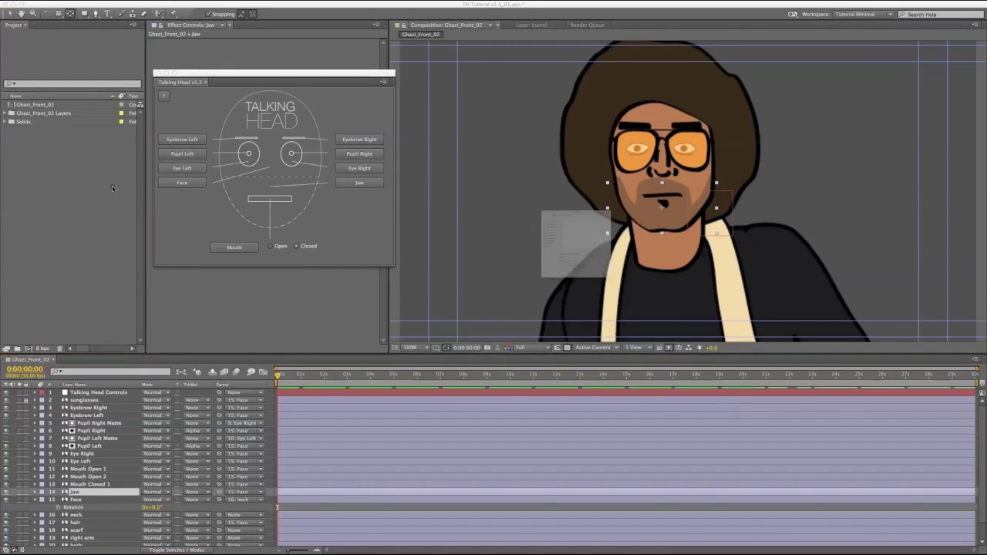
click(570, 131)
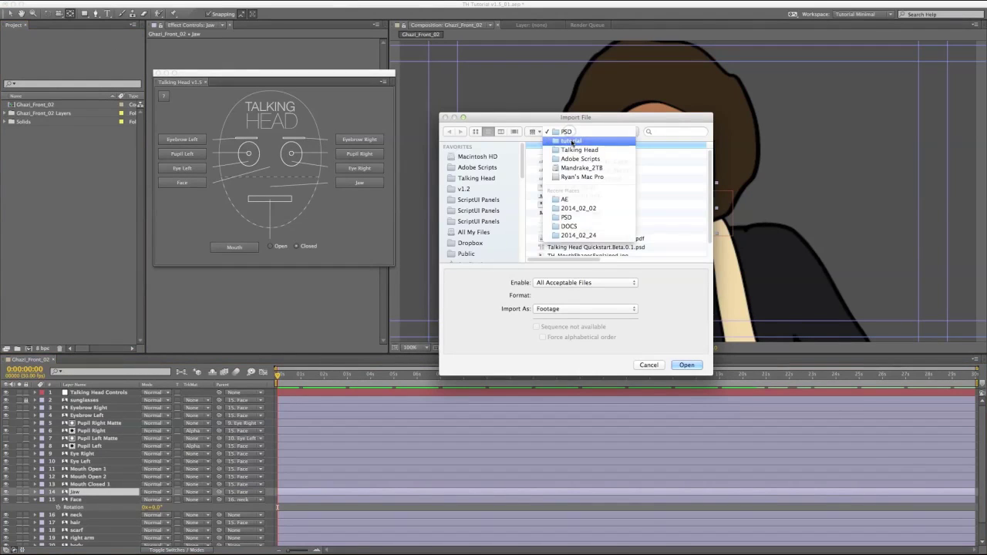
click(571, 140)
click(555, 162)
double_click(554, 162)
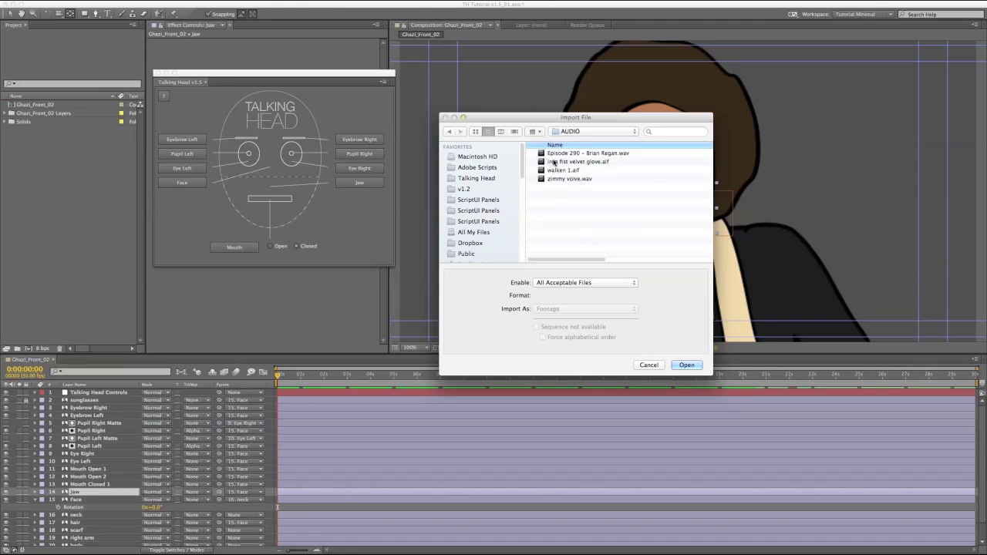
double_click(555, 162)
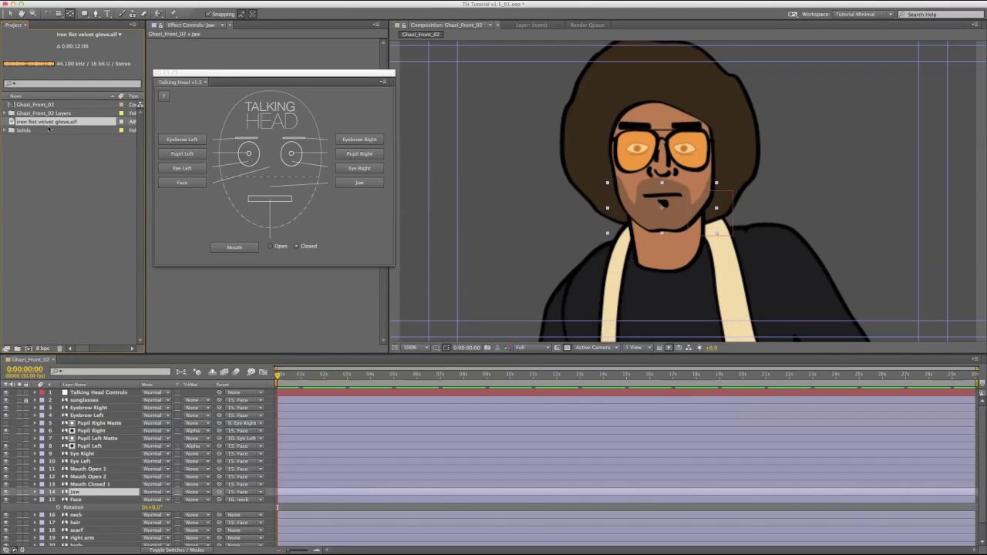
drag(48, 121, 95, 389)
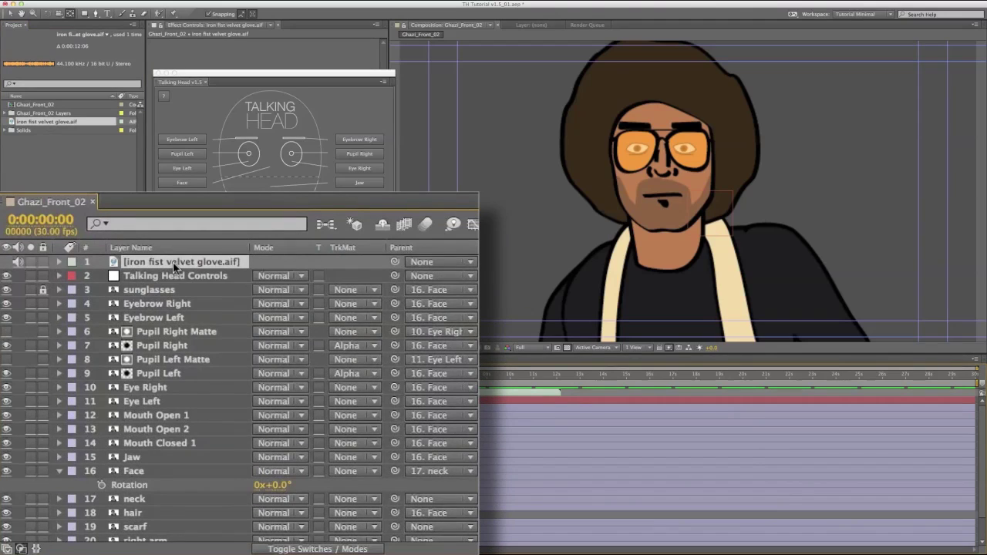
Step: Convert the dialogue audio layer into an Audio Amplitude keyframe layer
key(o)
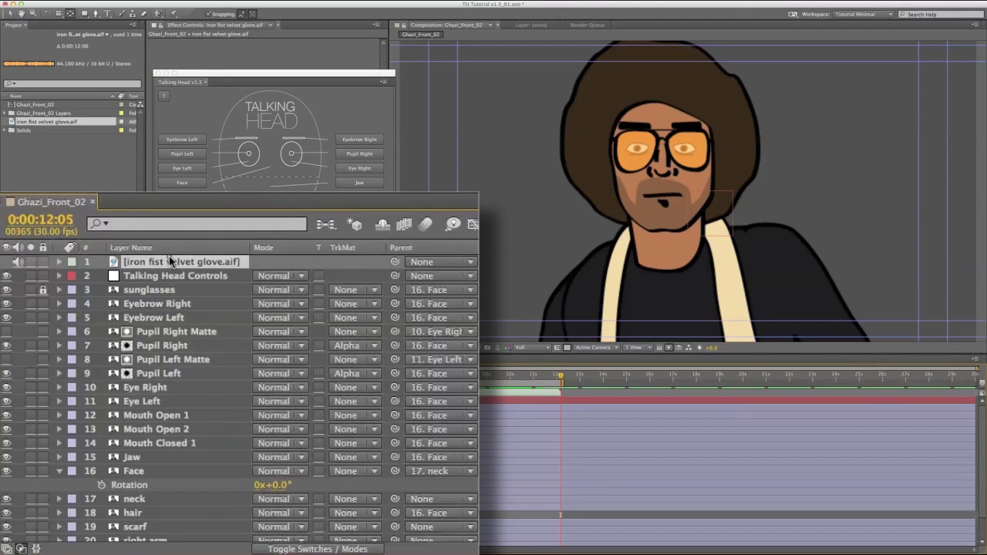
right_click(170, 261)
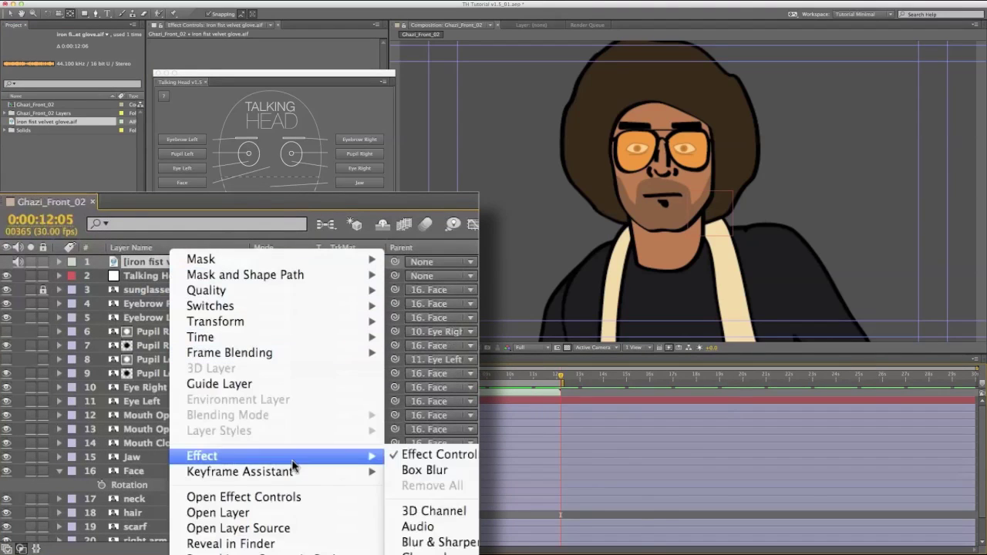
mouse_move(296, 476)
click(422, 478)
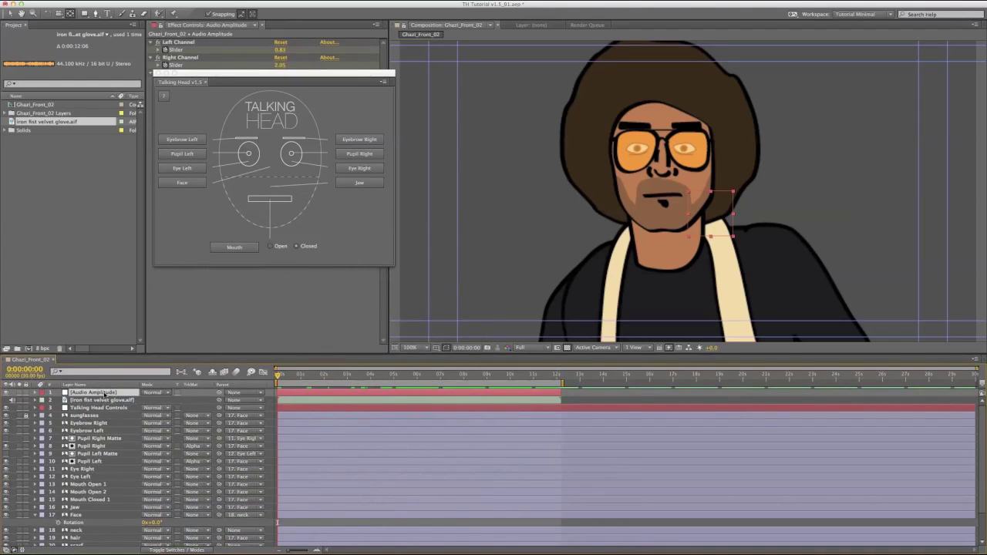
Step: Select Talking Head Controls and preview the mouth animating to the dialogue
click(100, 408)
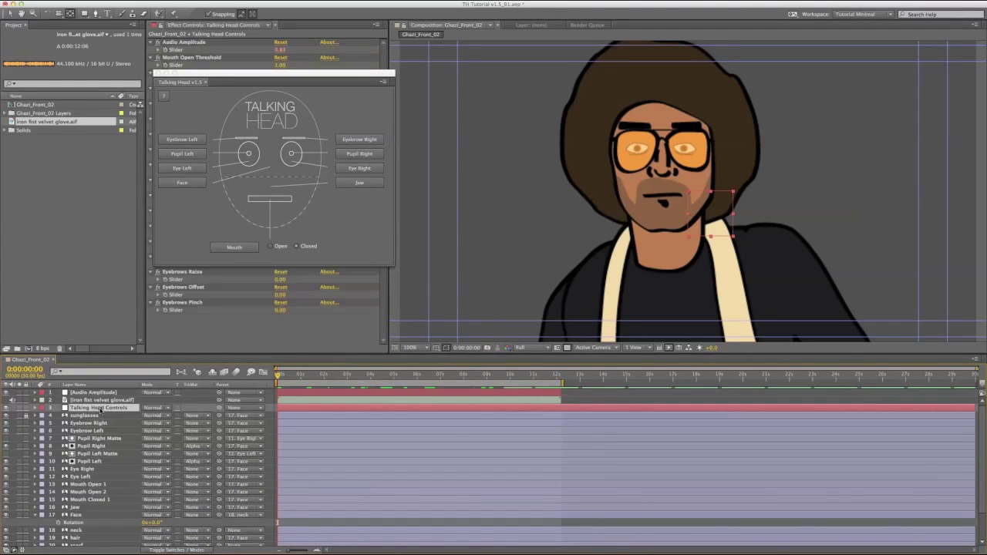
key(space)
drag(337, 377, 332, 377)
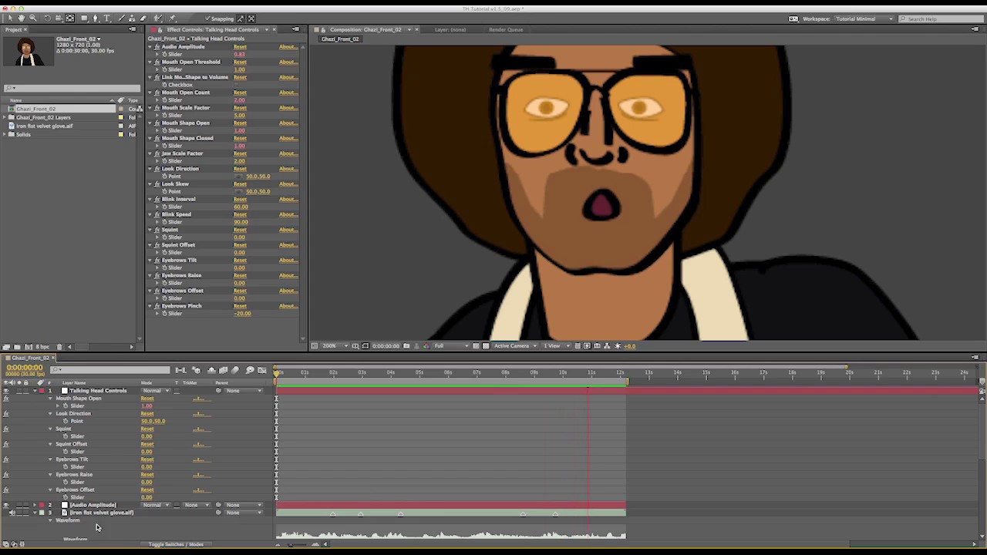
Step: Solo the Jaw layer, move its anchor point to the top edge (121.0,0.0), then unsolo
key(space)
scroll(96, 474, down, 5)
click(77, 505)
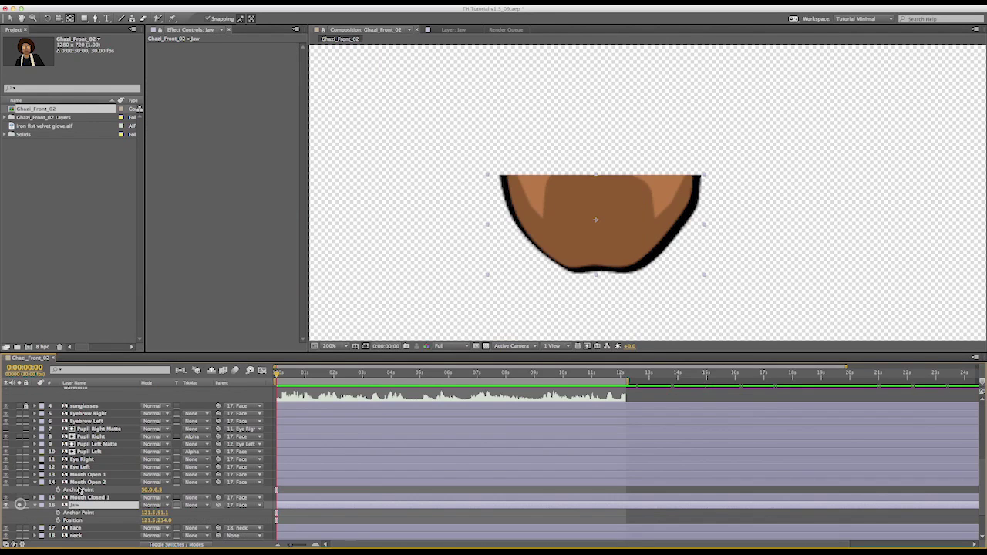
key(space)
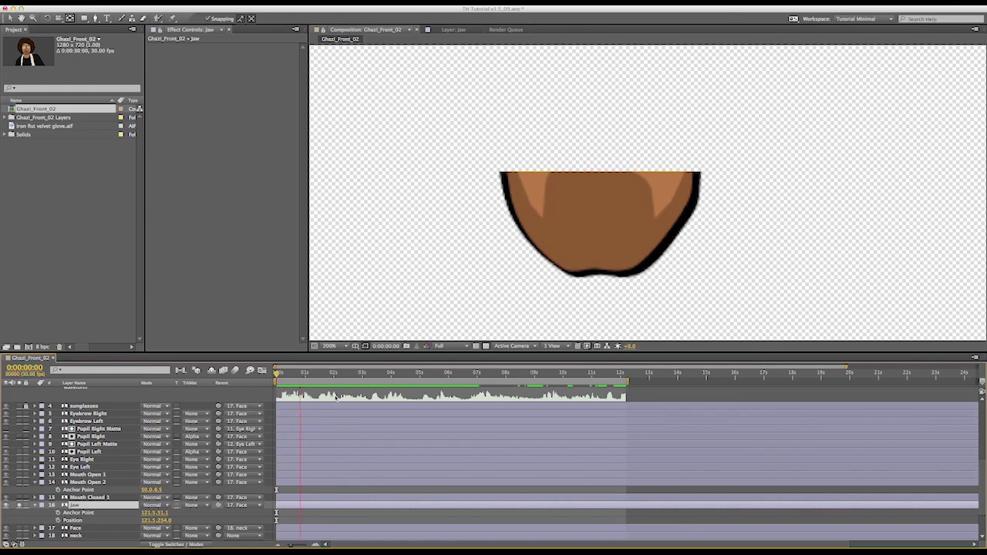
key(space)
drag(599, 224, 605, 176)
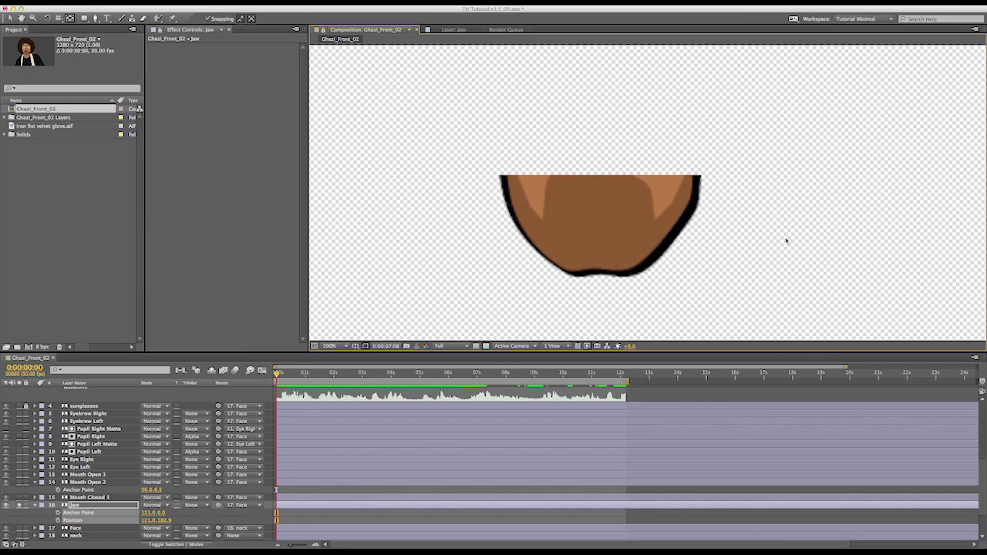
click(19, 505)
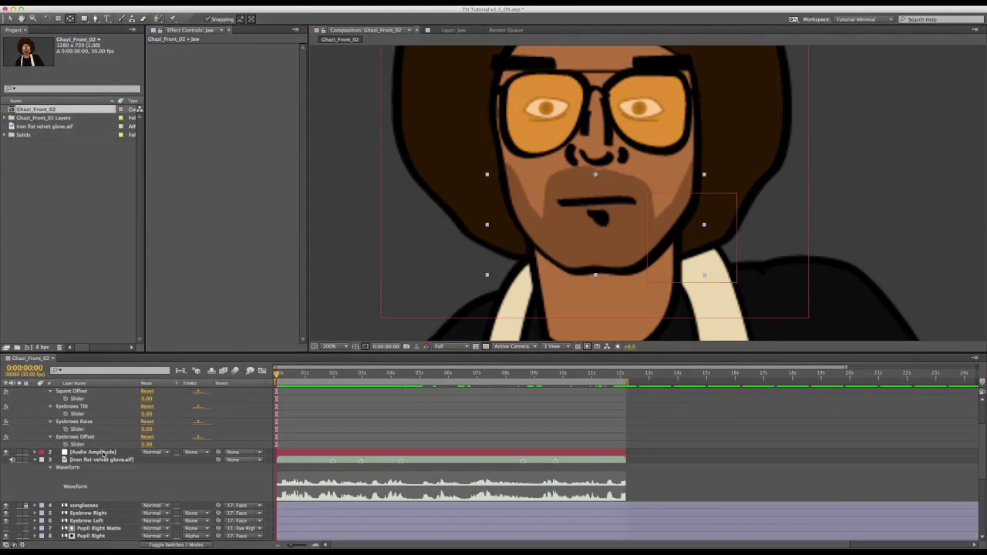
Step: Convert the walken 1.aif audio to amplitude keyframes and scrub to check the mouth
click(101, 453)
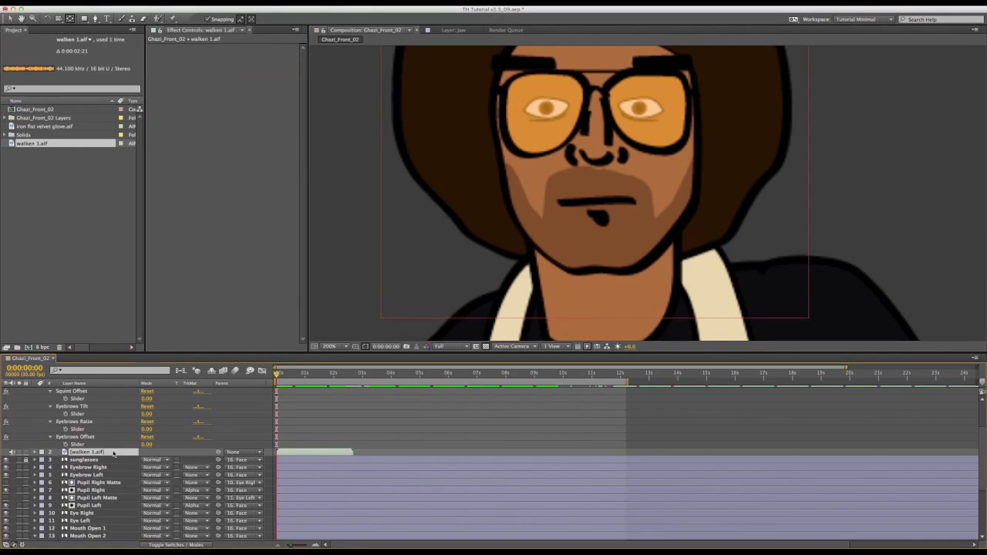
right_click(114, 453)
mouse_move(170, 512)
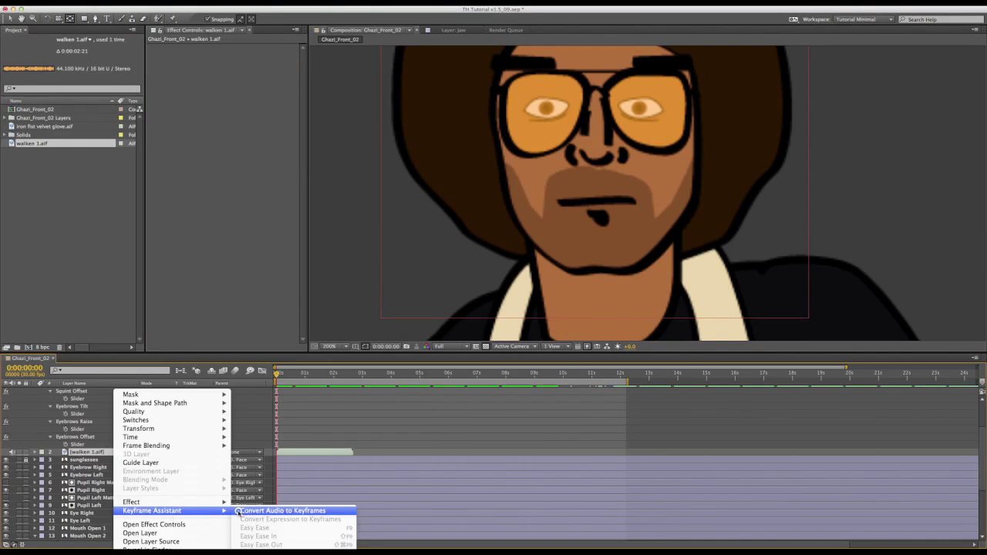
click(239, 510)
scroll(381, 437, up, 5)
click(303, 376)
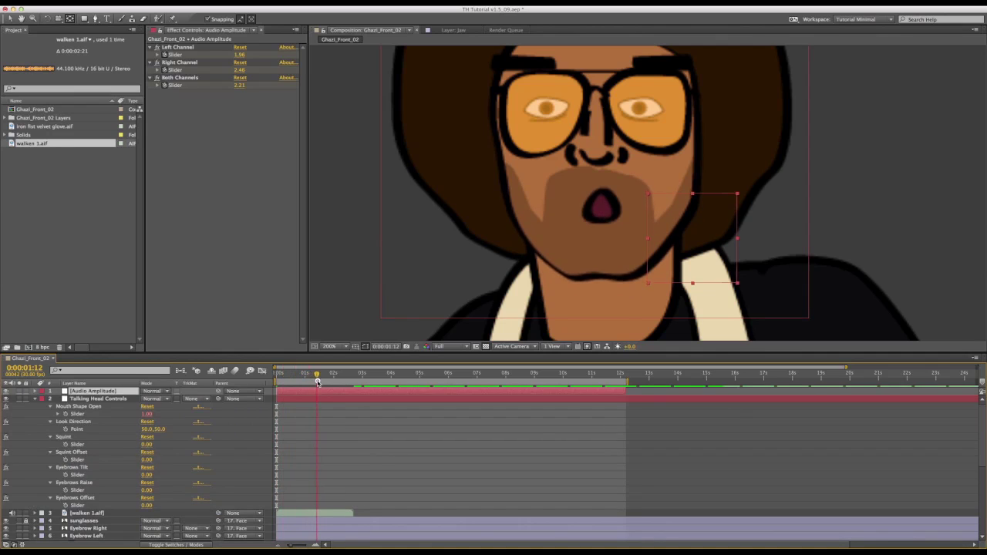
drag(317, 382, 320, 382)
Step: Convert iron fist velvet glove.aif to amplitude keyframes, label the new layer Purple, and preview
click(334, 514)
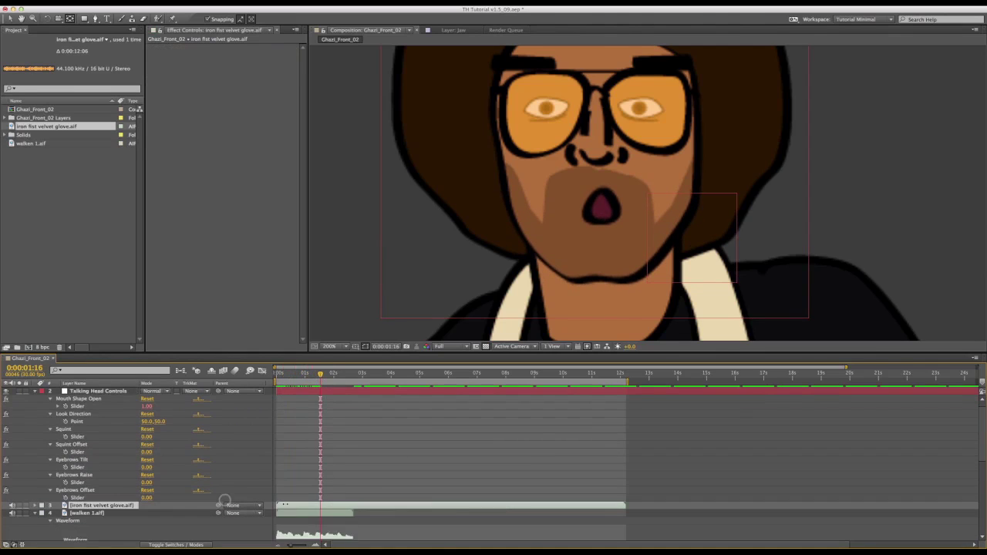
right_click(286, 505)
mouse_move(363, 511)
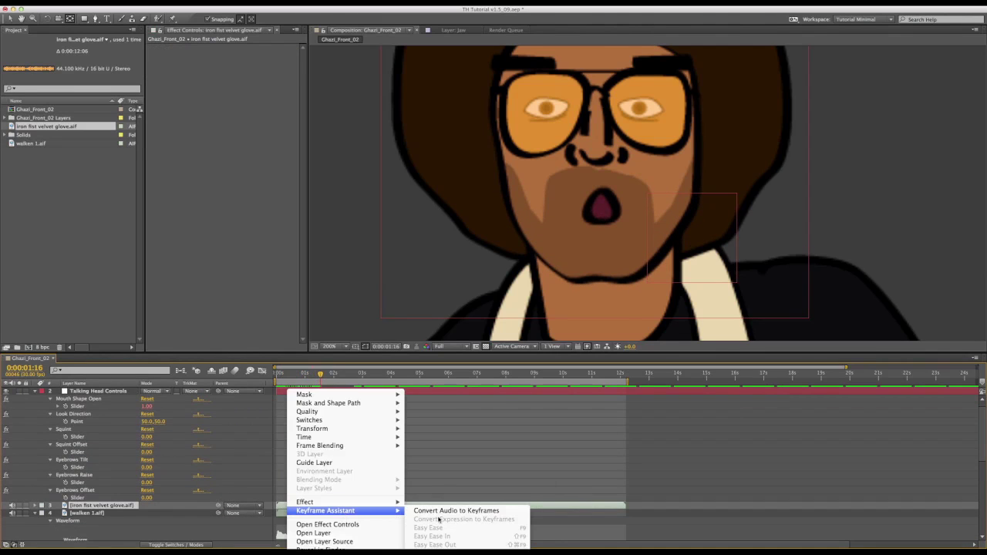
click(440, 512)
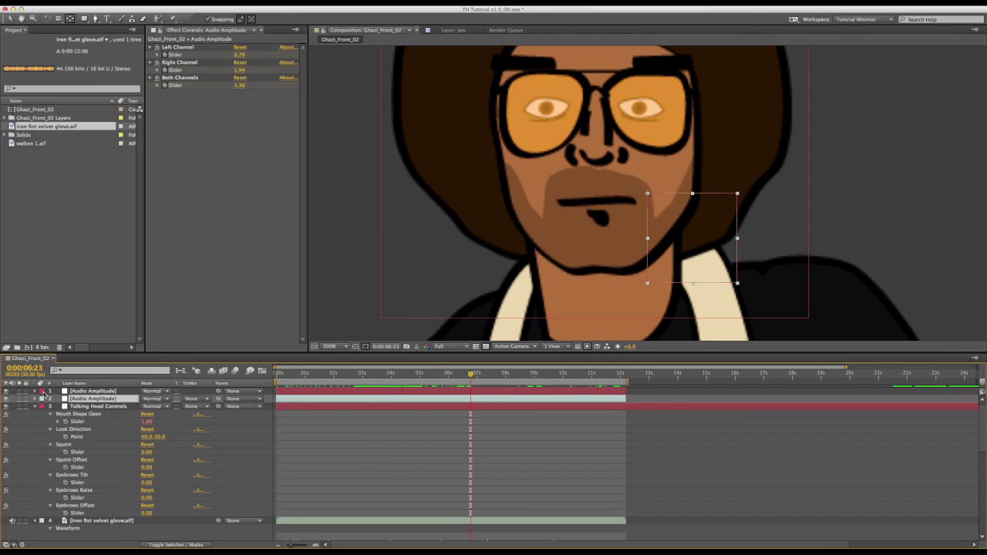
click(43, 391)
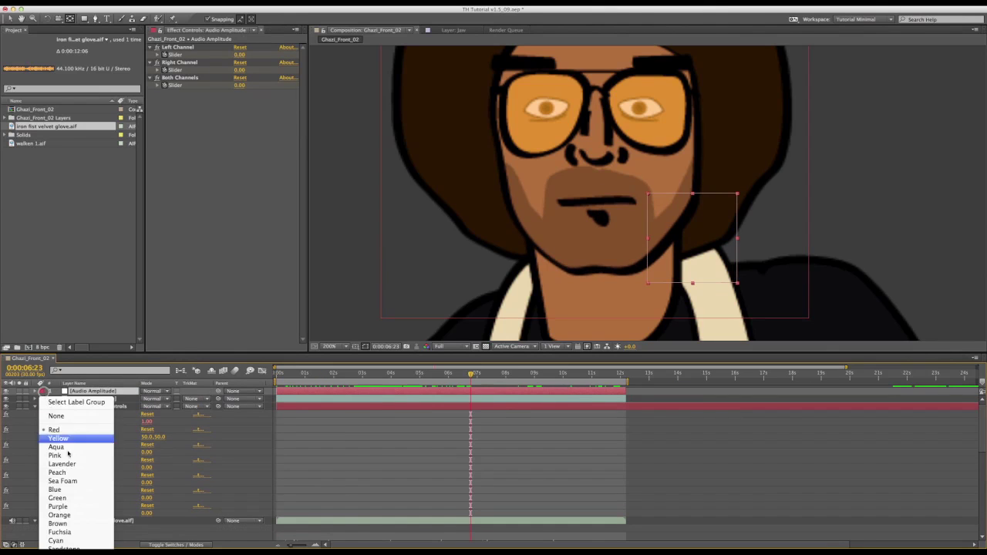
click(83, 509)
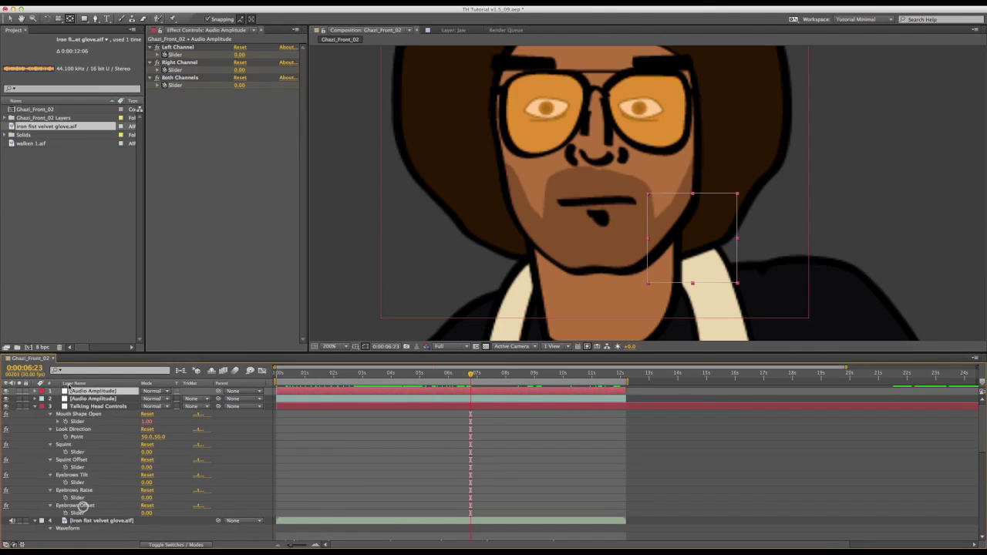
click(324, 373)
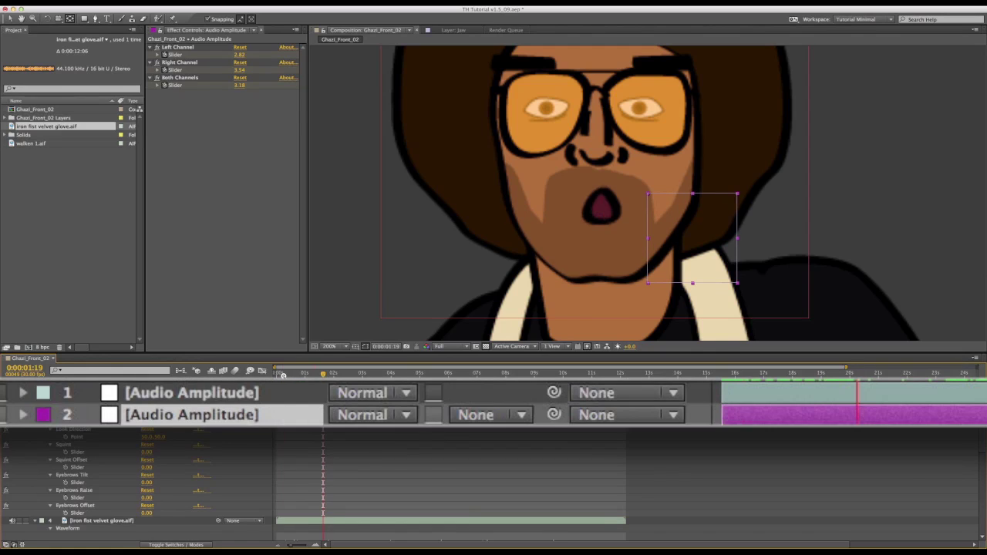
key(space)
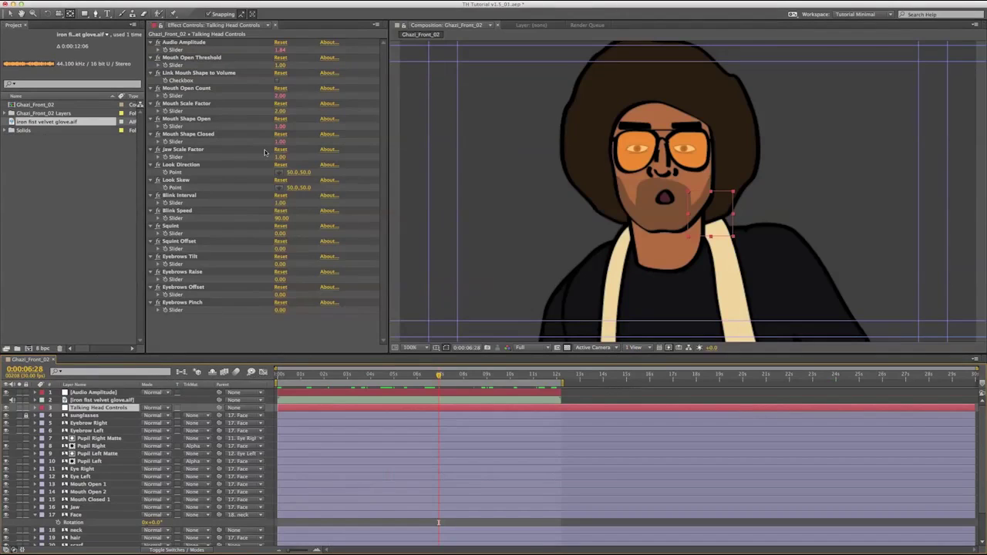
Step: Raise Mouth Open 2's anchor point to 50.0,6.5 in the Layer panel, then scrub to check
click(226, 122)
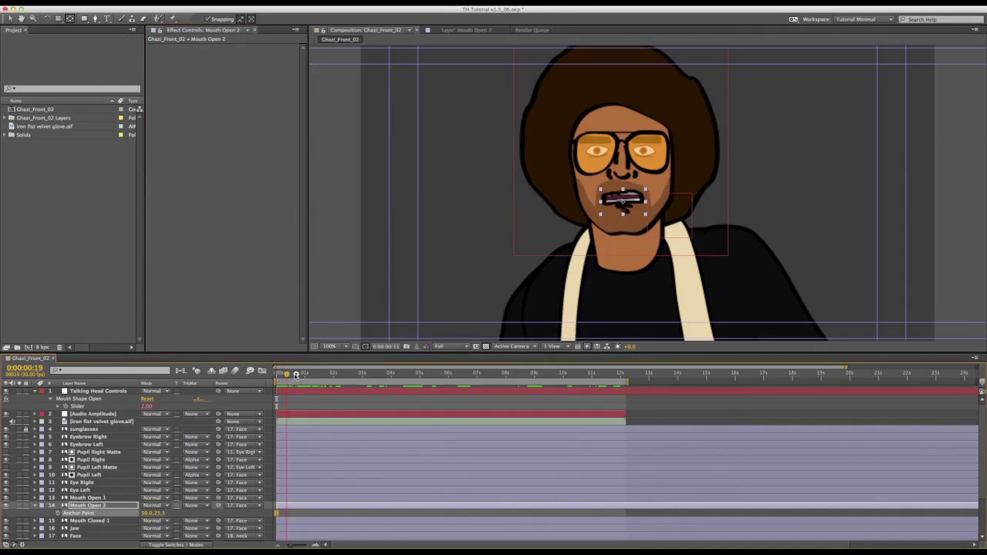
mouse_move(295, 376)
mouse_down()
mouse_move(330, 377)
mouse_move(291, 385)
mouse_up()
double_click(622, 201)
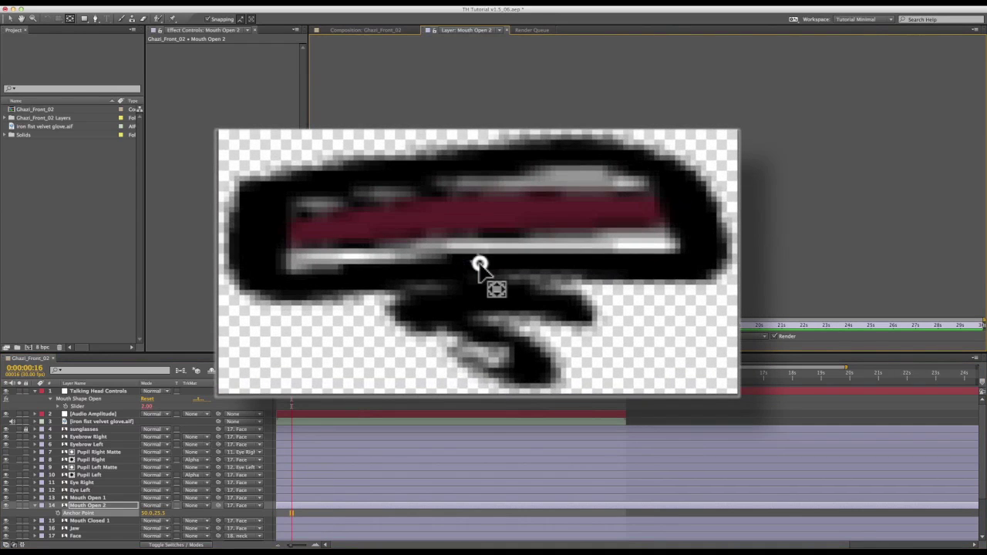
drag(478, 264, 477, 163)
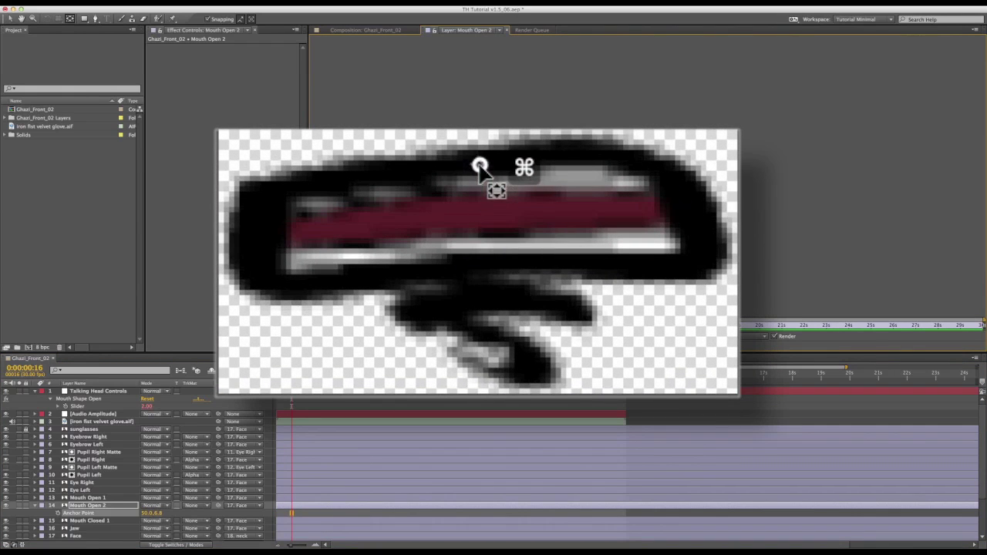
click(347, 30)
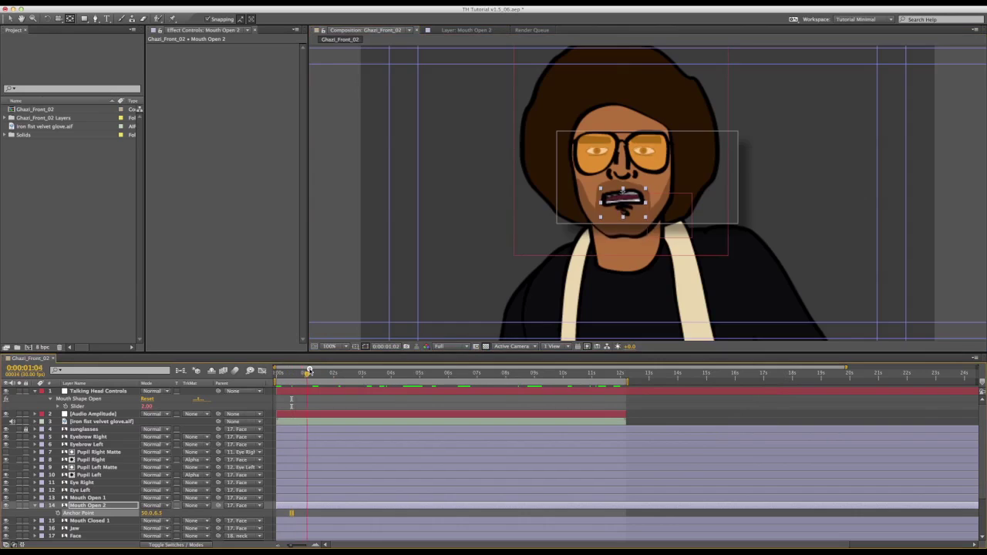
drag(291, 373, 490, 369)
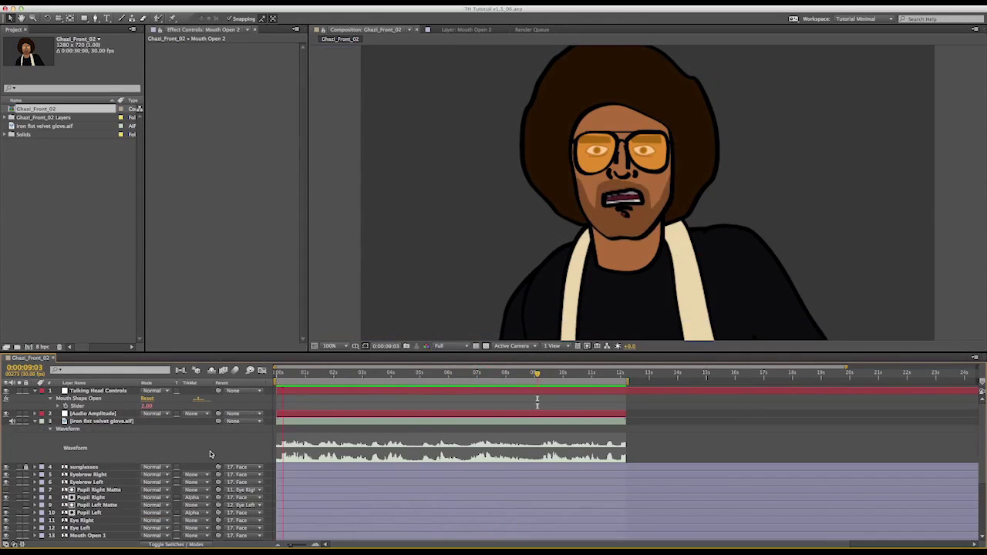
Step: Preview the dialogue, set the time to 0:00:01:24, and select Talking Head Controls
click(108, 421)
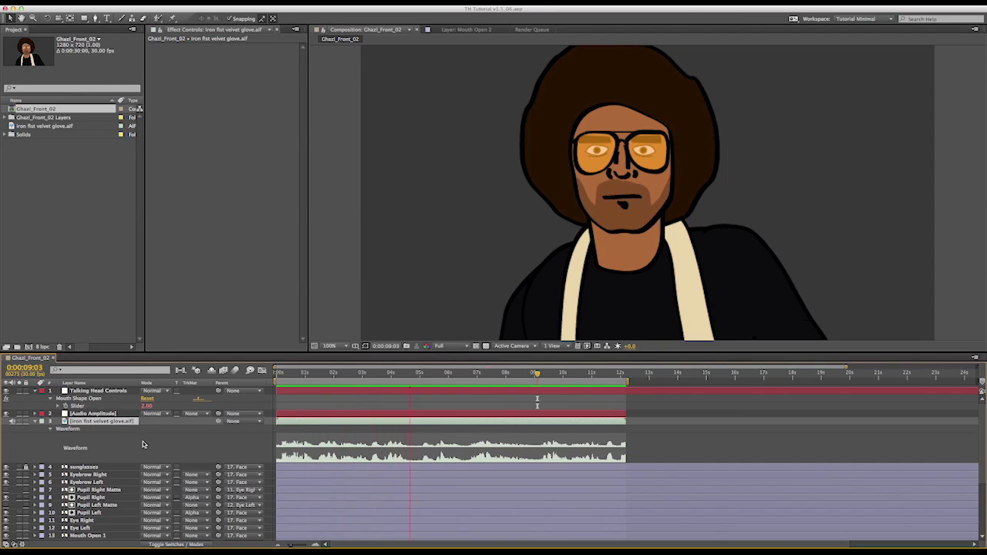
key(space)
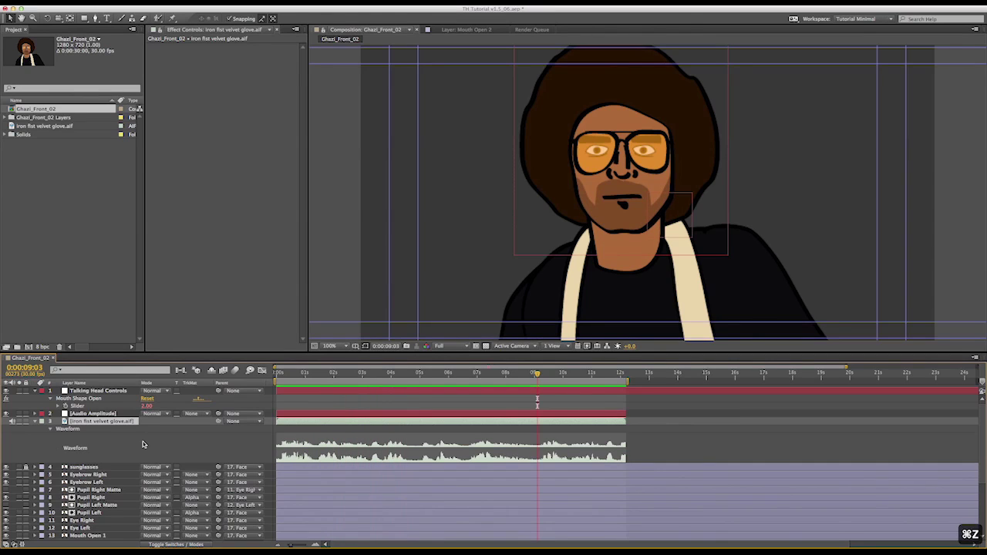
key(space)
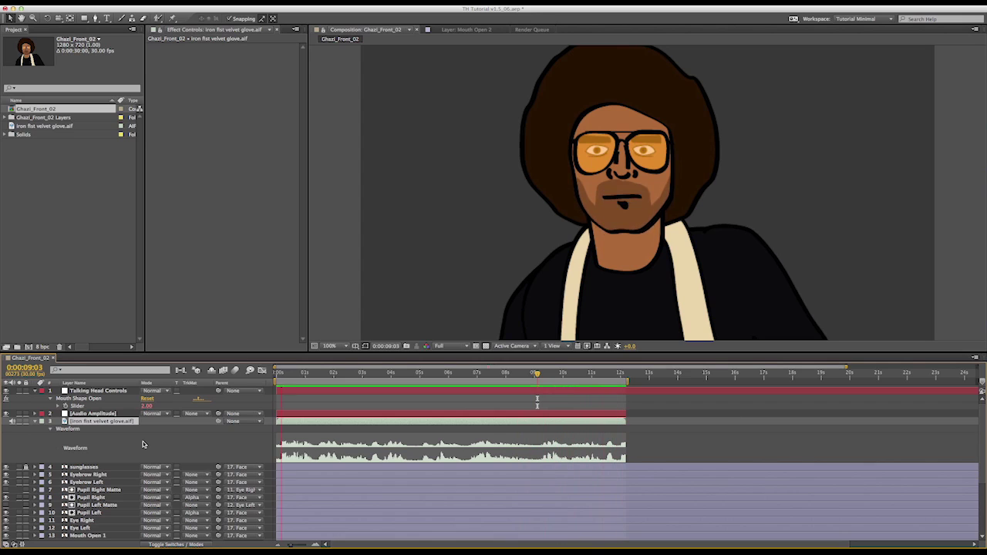
key(space)
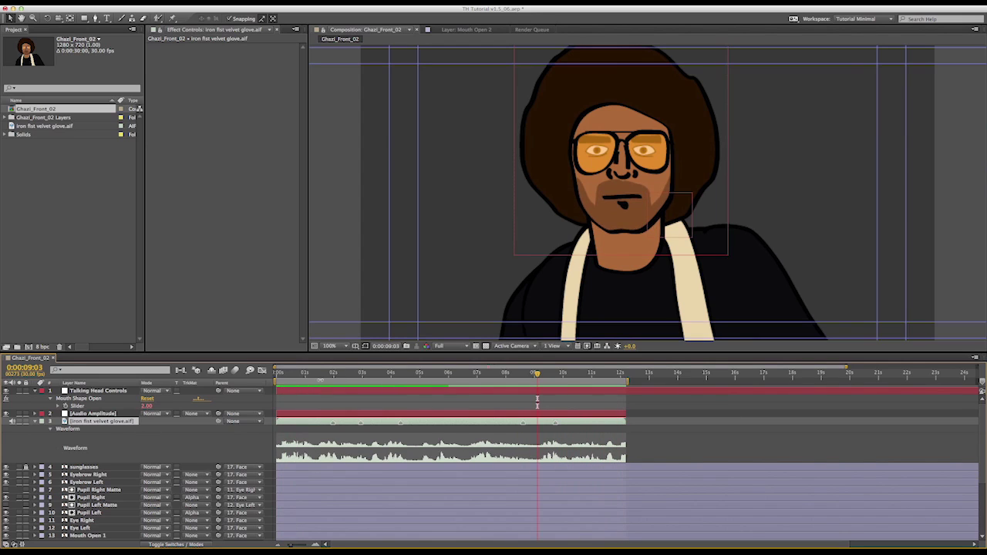
click(328, 372)
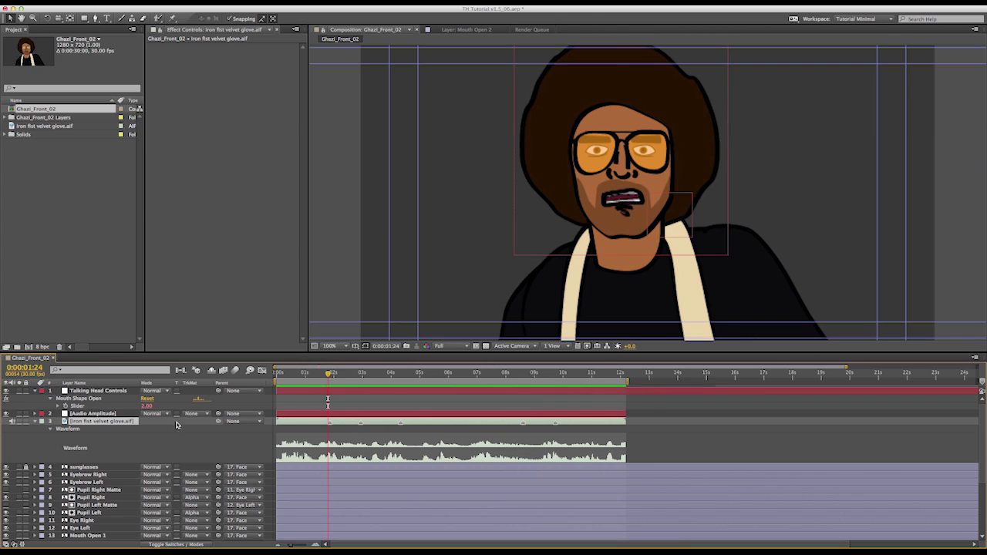
click(92, 390)
Step: Isolate the Mouth Shape Open property and set its value to 1
key(e)
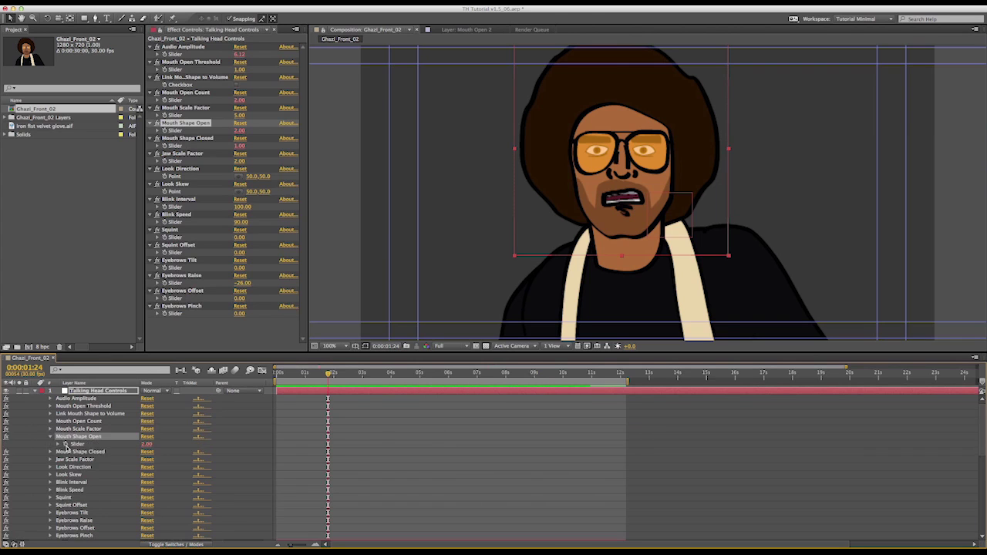
scroll(66, 447, down, 5)
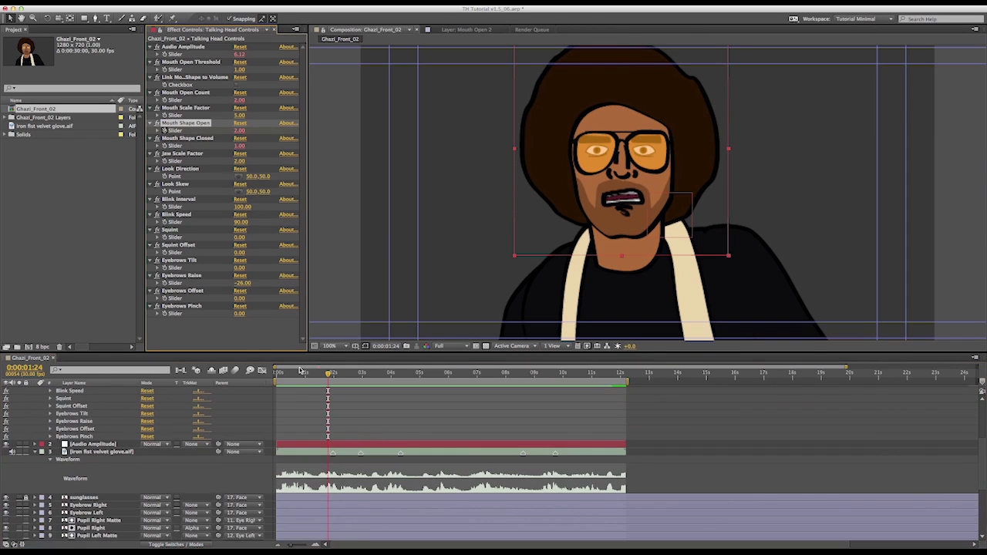
key(s)
key(s)
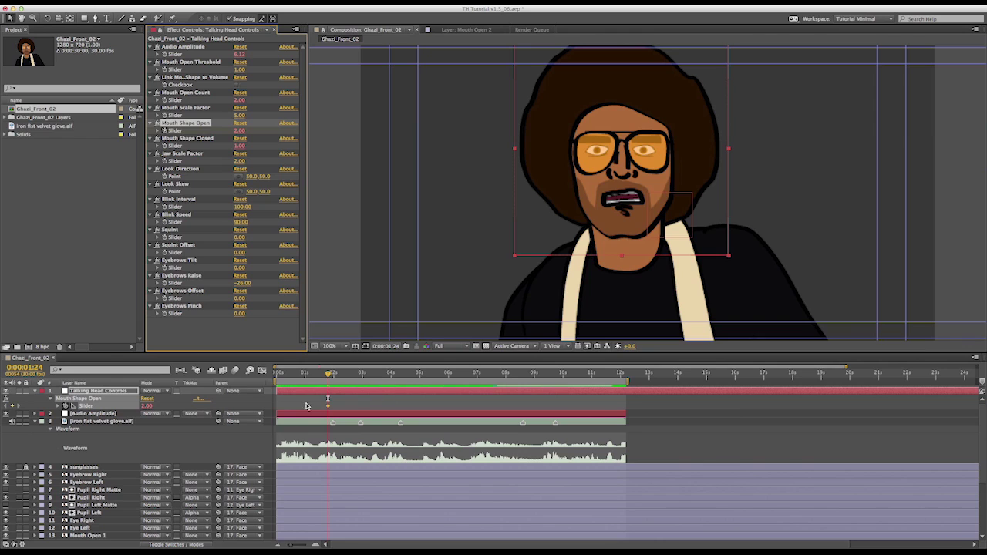
click(147, 407)
text(1)
key(Return)
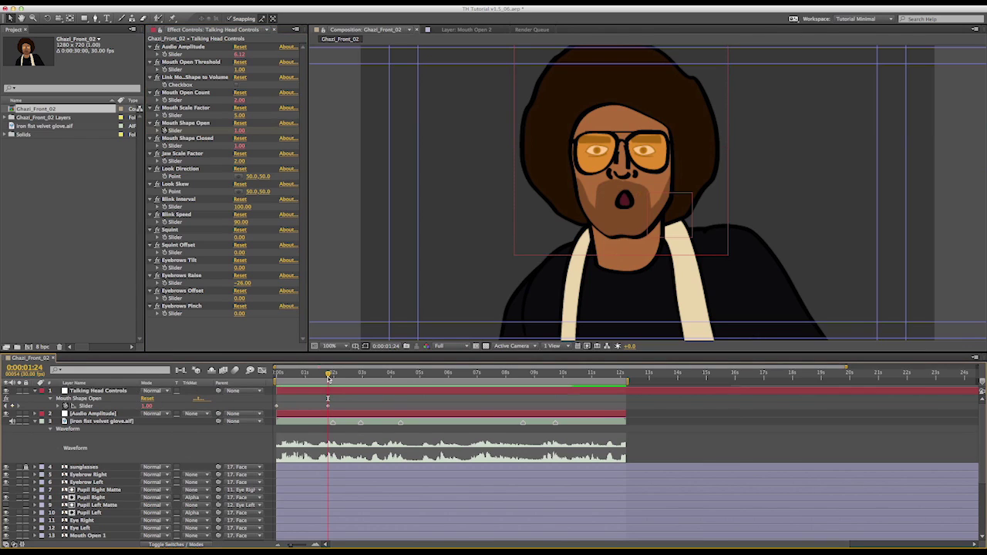
key(Page_Down)
key(Page_Down)
key(Page_Down)
key(Page_Down)
key(Page_Down)
Step: Copy the Mouth Shape Open keyframes and paste them at about 2 seconds and 8 seconds
click(85, 405)
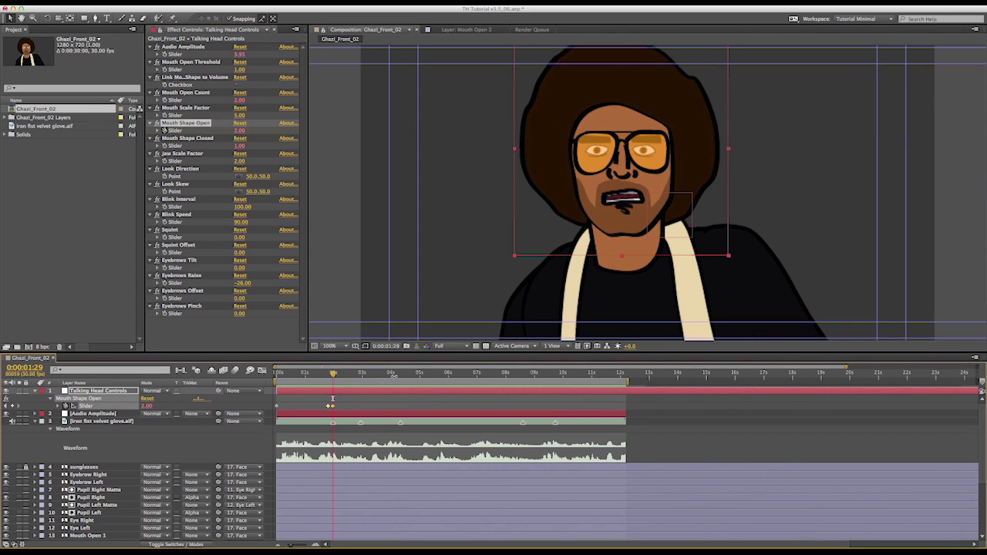
key(super+c)
drag(332, 374, 397, 377)
key(super+v)
key(super+v)
drag(329, 406, 517, 374)
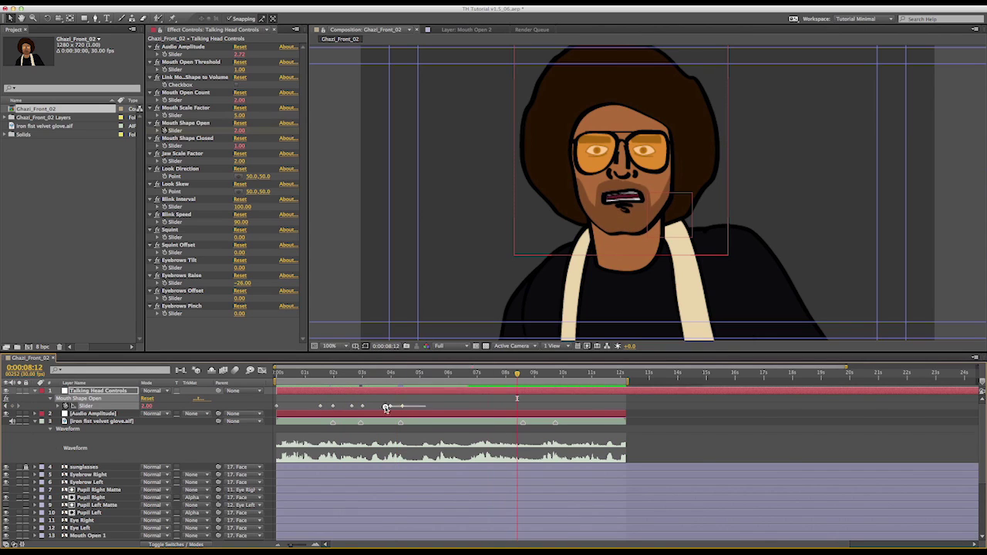
key(super+v)
click(548, 374)
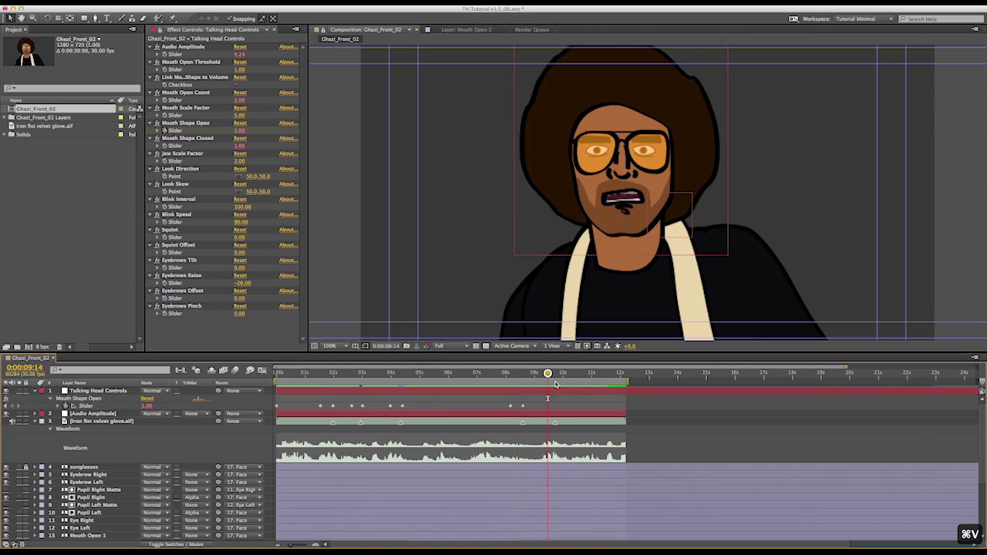
Step: Paste the mouth keyframes again at 9 seconds 14 frames, shift one earlier, and preview
click(543, 397)
key(u)
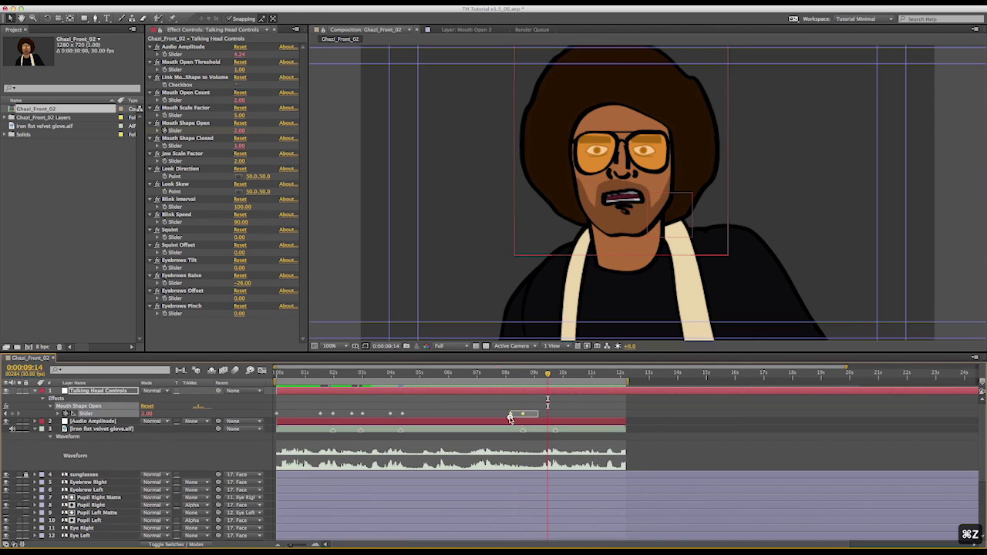
key(super+v)
drag(560, 414, 514, 414)
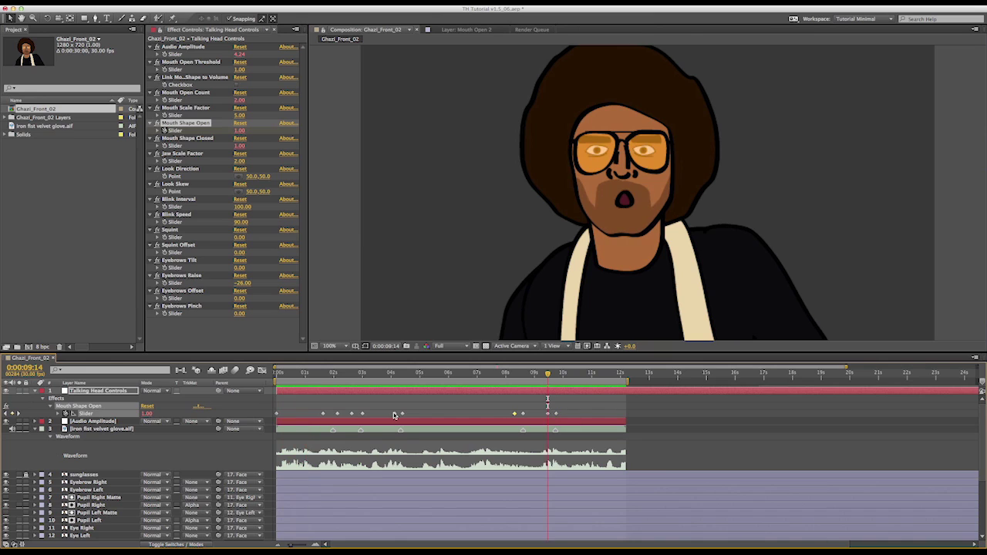
key(KP_0)
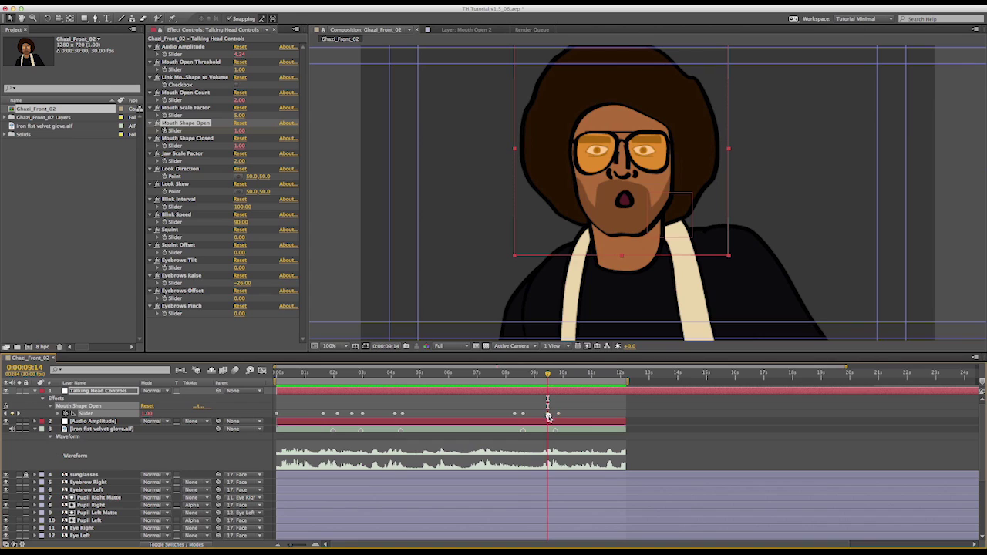
click(581, 424)
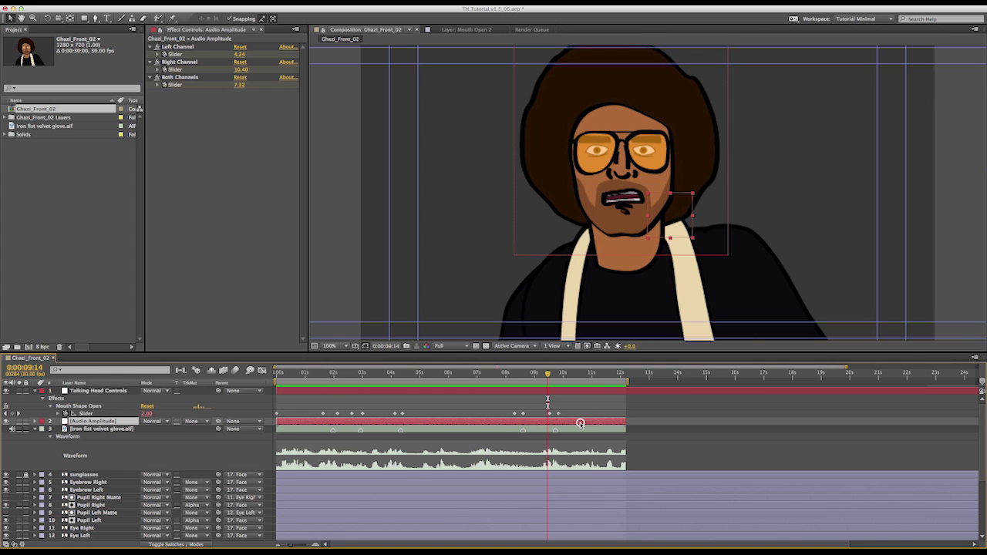
Step: Delete the last keyframes, at 12 seconds, from the Left, Right and Both Channel sliders
key(u)
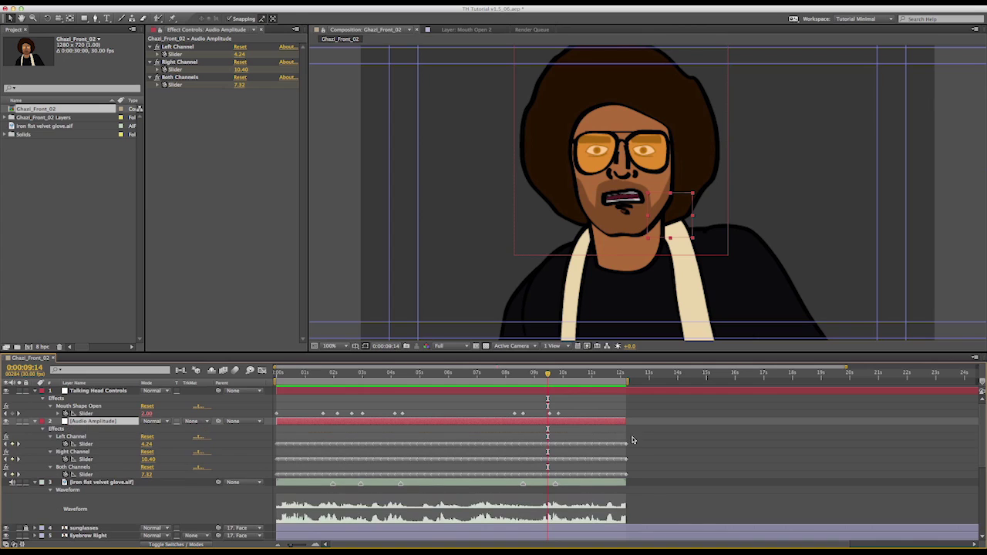
click(628, 505)
drag(627, 505, 618, 510)
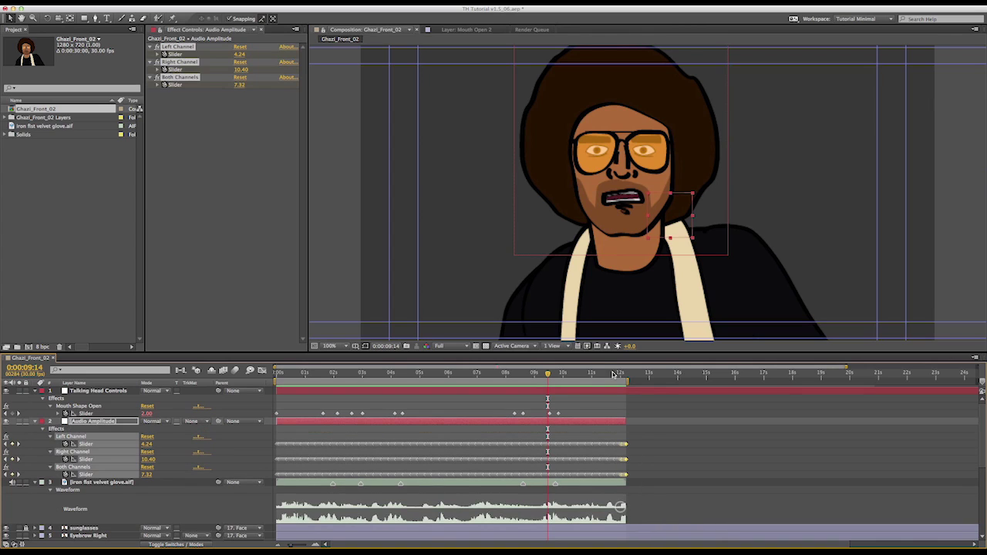
drag(625, 378, 620, 378)
drag(655, 445, 620, 505)
key(Delete)
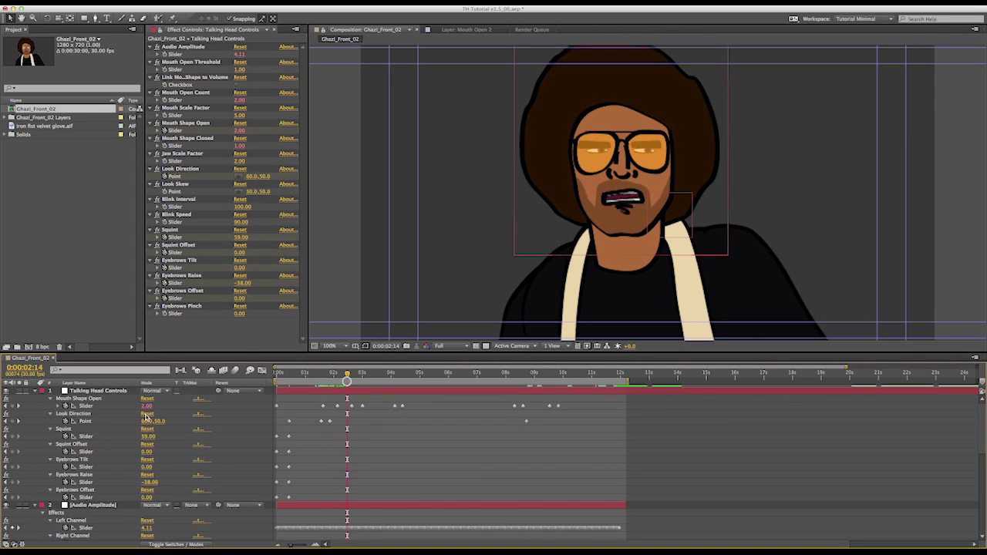
Step: Key a sideways Look Direction for the character's gaze, then advance the time twice
drag(681, 145, 608, 148)
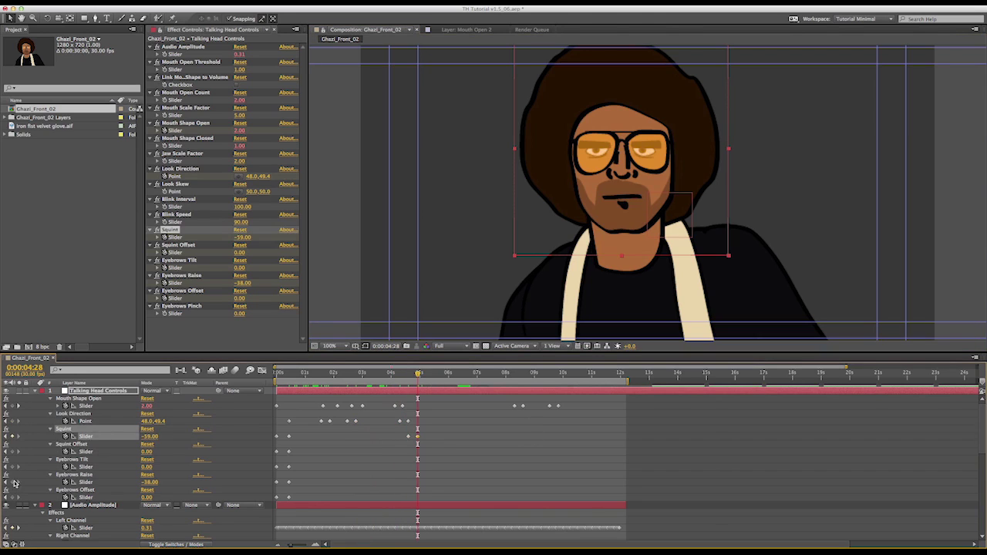
key(shift+Page_Down)
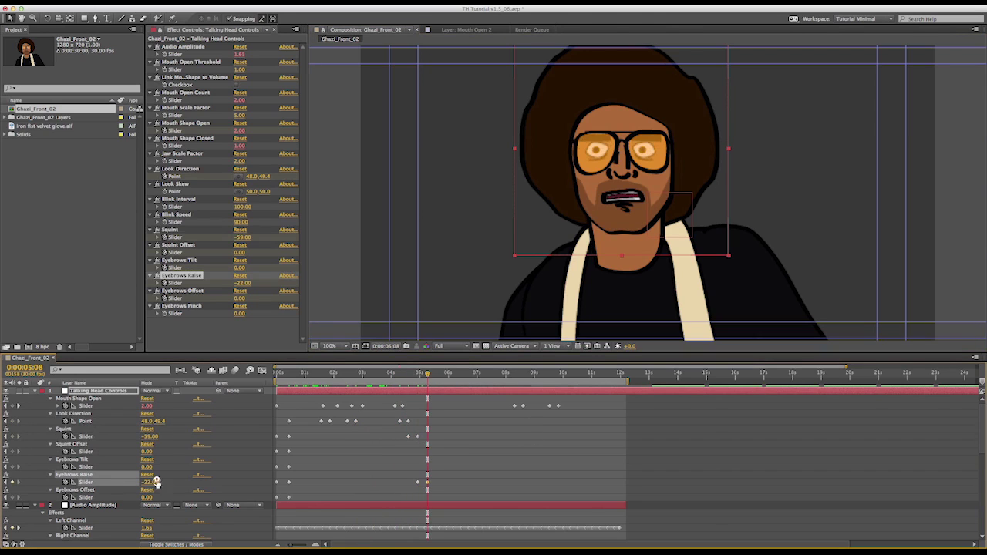
key(shift+Page_Down)
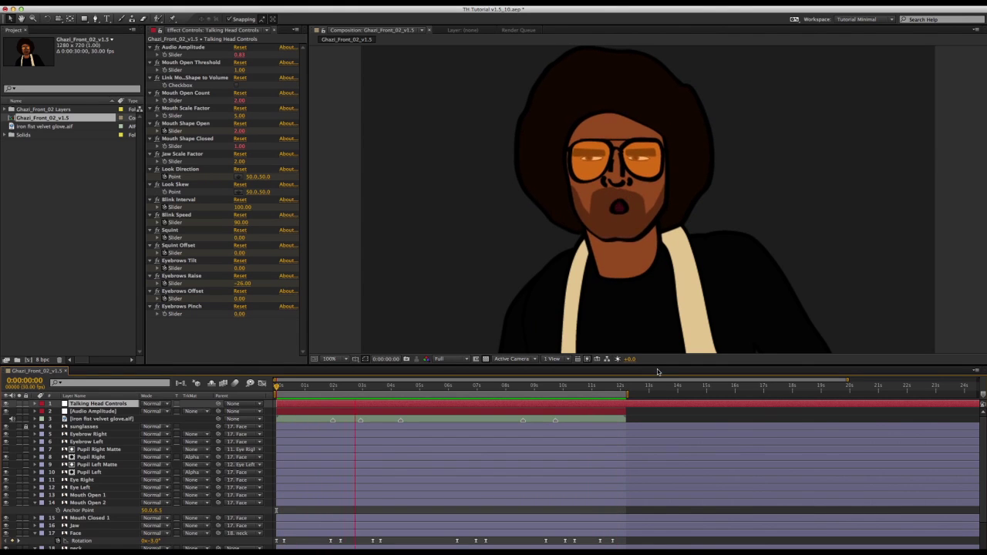
Step: Set Mouth Open Threshold to 1.5 and replay the lip-sync preview
key(space)
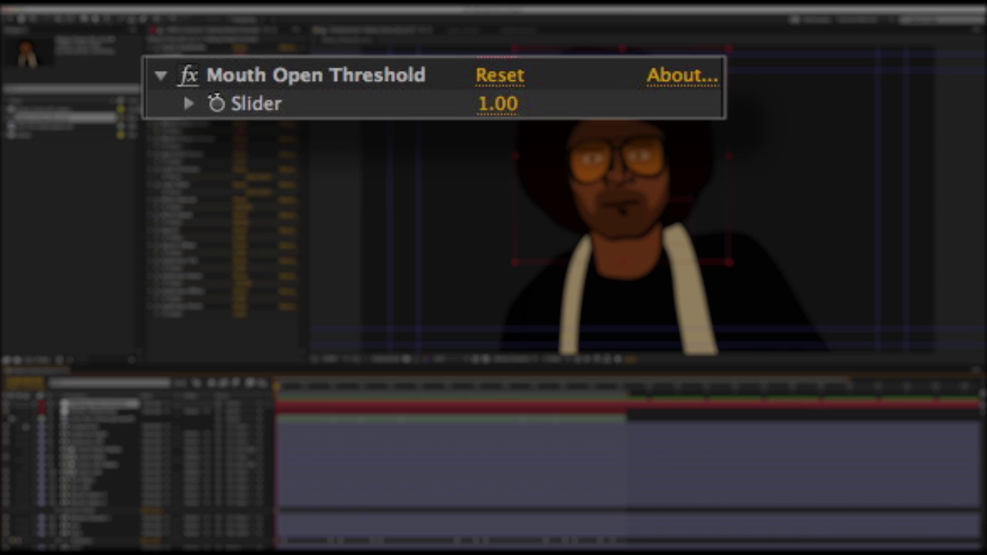
click(496, 100)
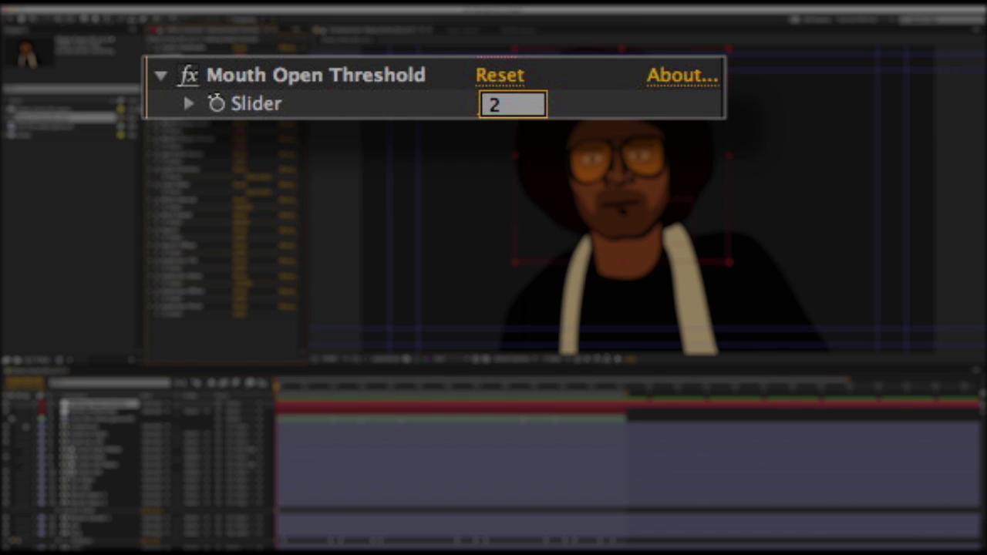
key(Return)
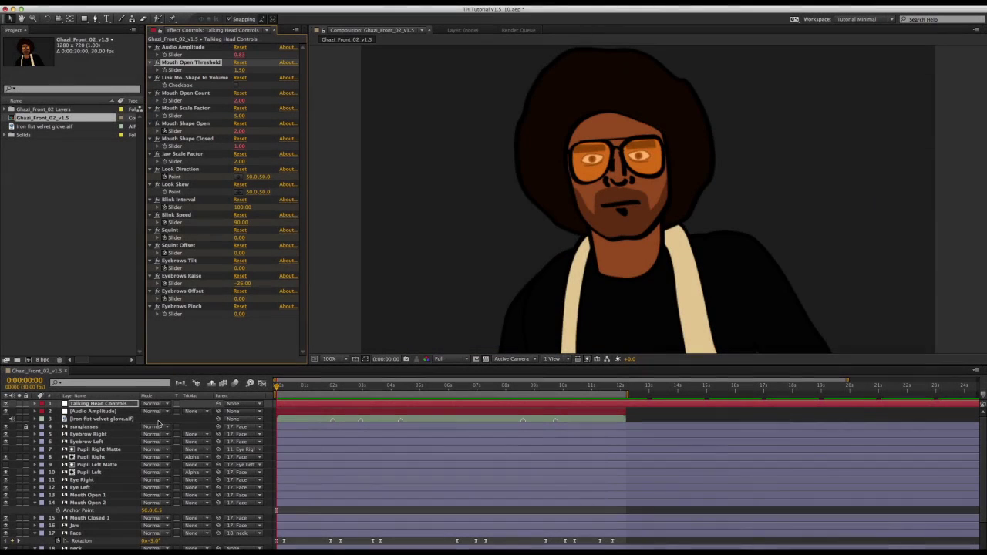
key(space)
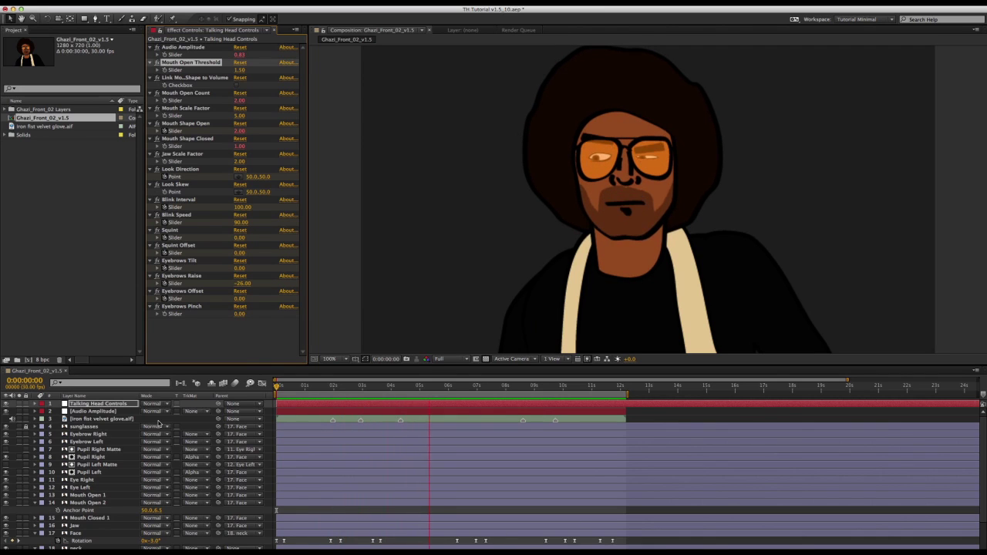
Step: Select all the Audio Amplitude channel slider keyframes
key(space)
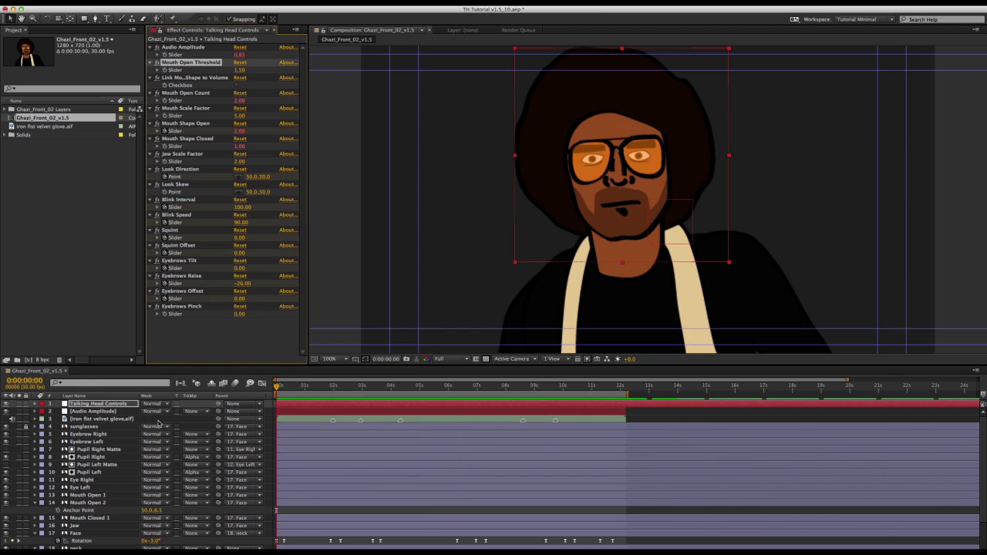
click(92, 411)
key(u)
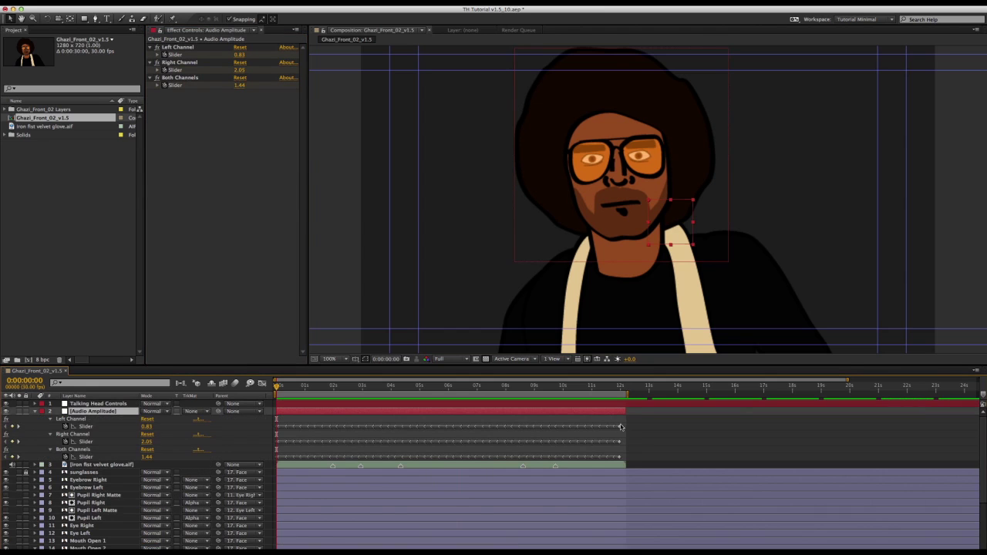
drag(628, 428, 205, 417)
Step: Smooth the selected keyframes in the Smoother panel with a Tolerance of 0.5
click(287, 1)
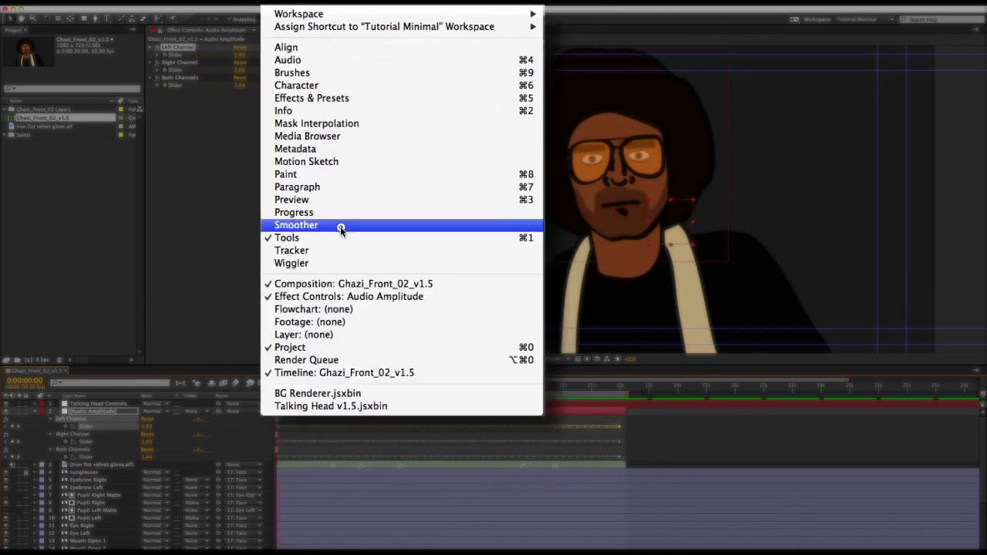
click(304, 167)
click(342, 346)
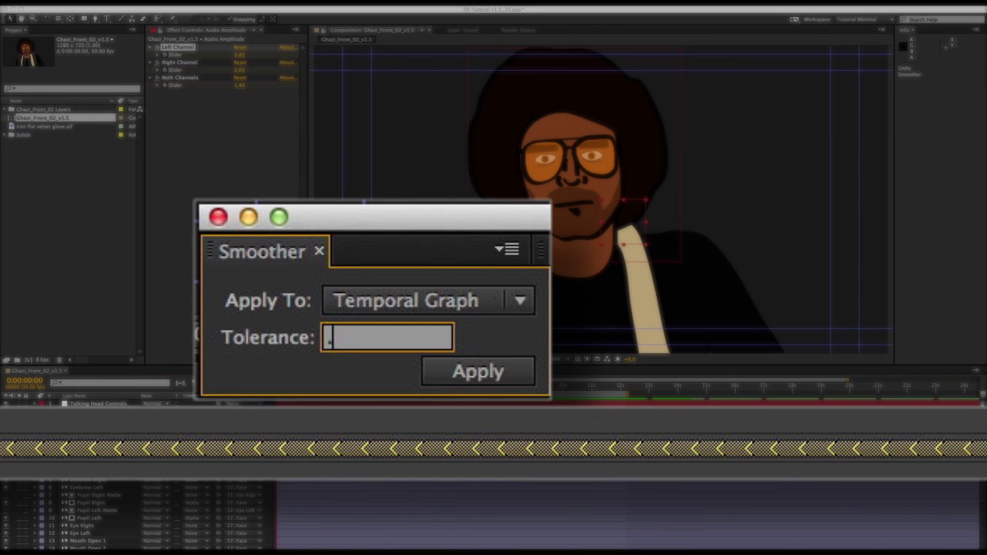
text(.5)
key(Return)
click(505, 360)
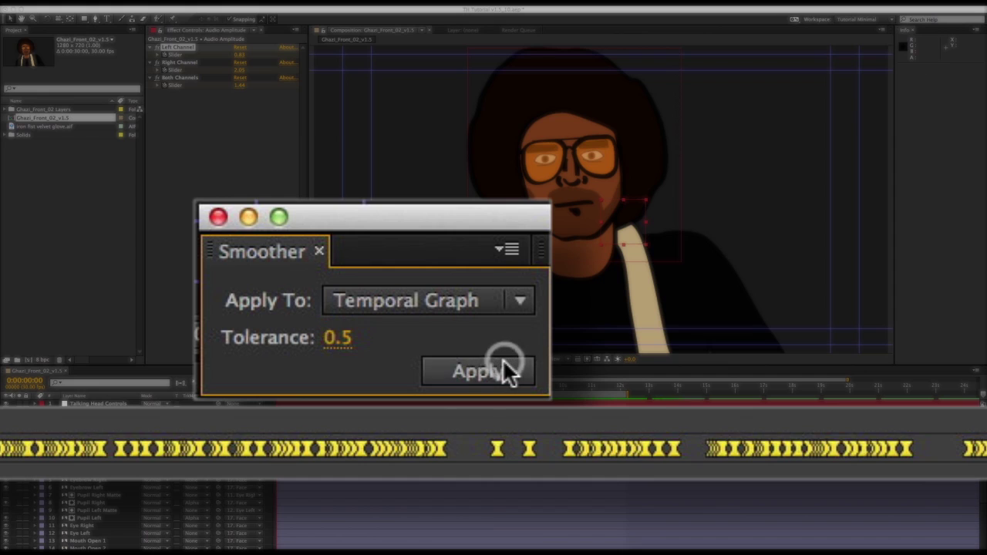